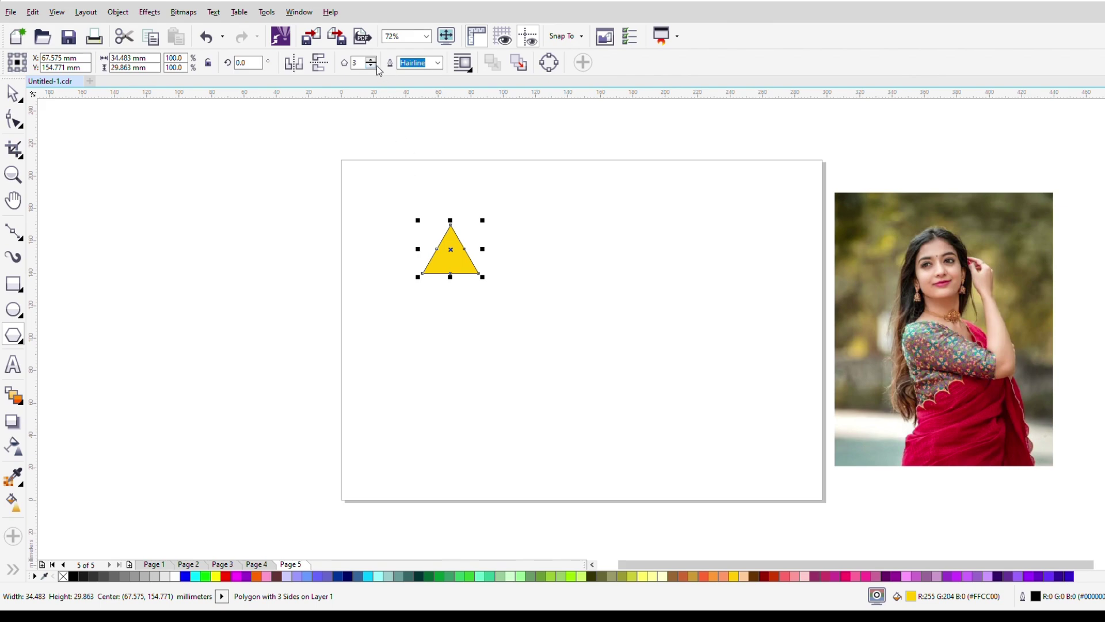
Increase the yellow polygon's number of sides to 6
{"action": "left_click", "coordinate": [371, 59]}
{"action": "left_click", "coordinate": [371, 59]}
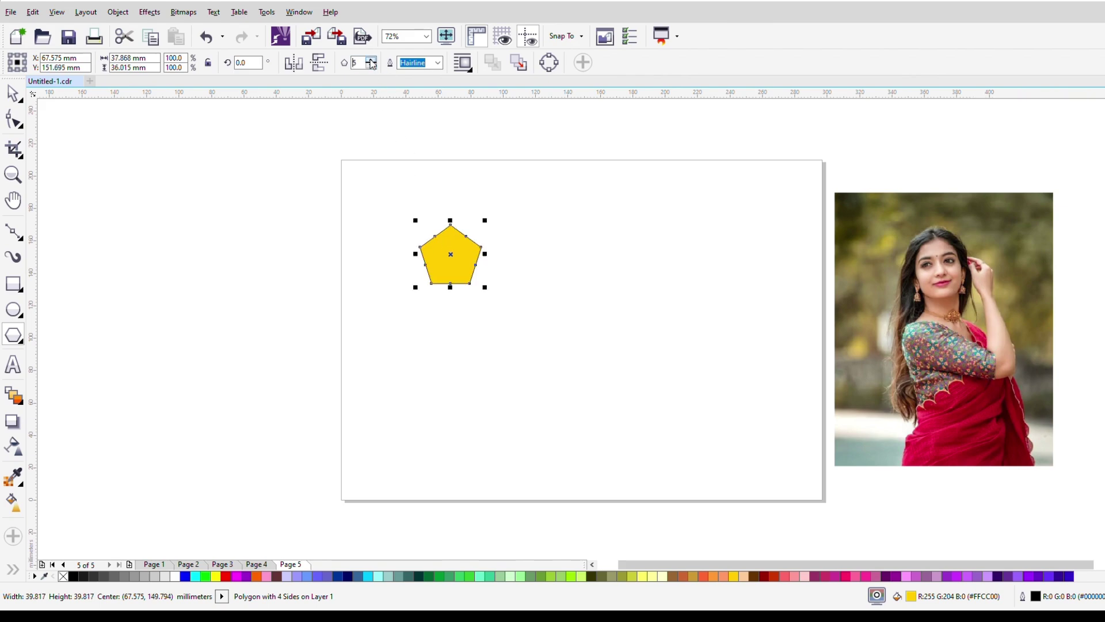
{"action": "left_click", "coordinate": [370, 59]}
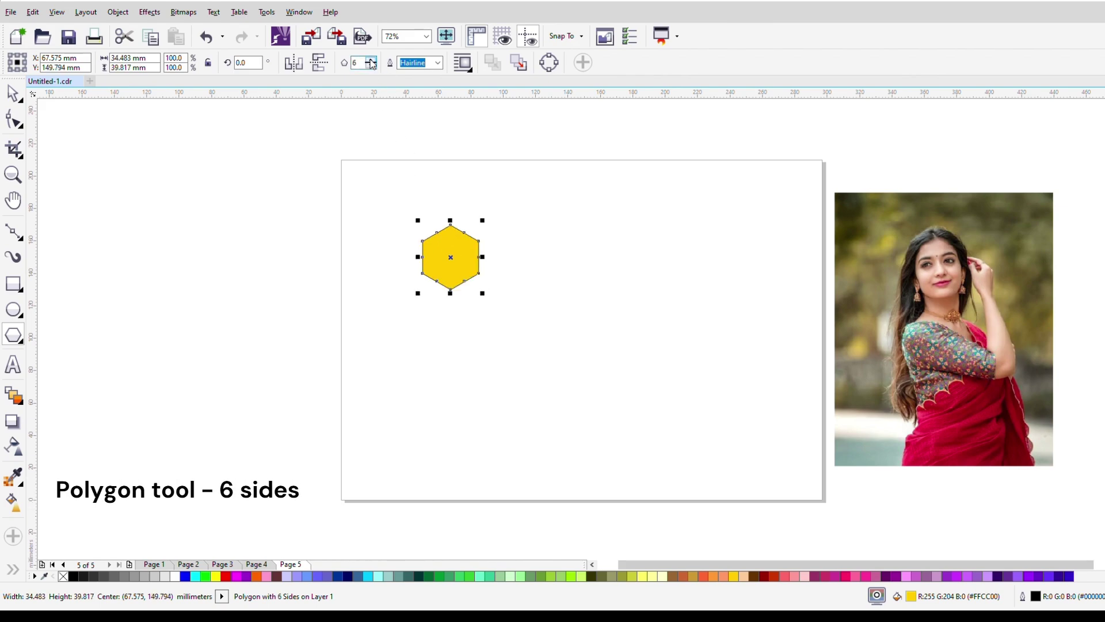
Delete the hexagon's mid-side nodes so only its corner nodes remain, and remove its fill
{"action": "left_click", "coordinate": [14, 120]}
{"action": "left_click_drag", "start_coordinate": [427, 221], "coordinate": [457, 255]}
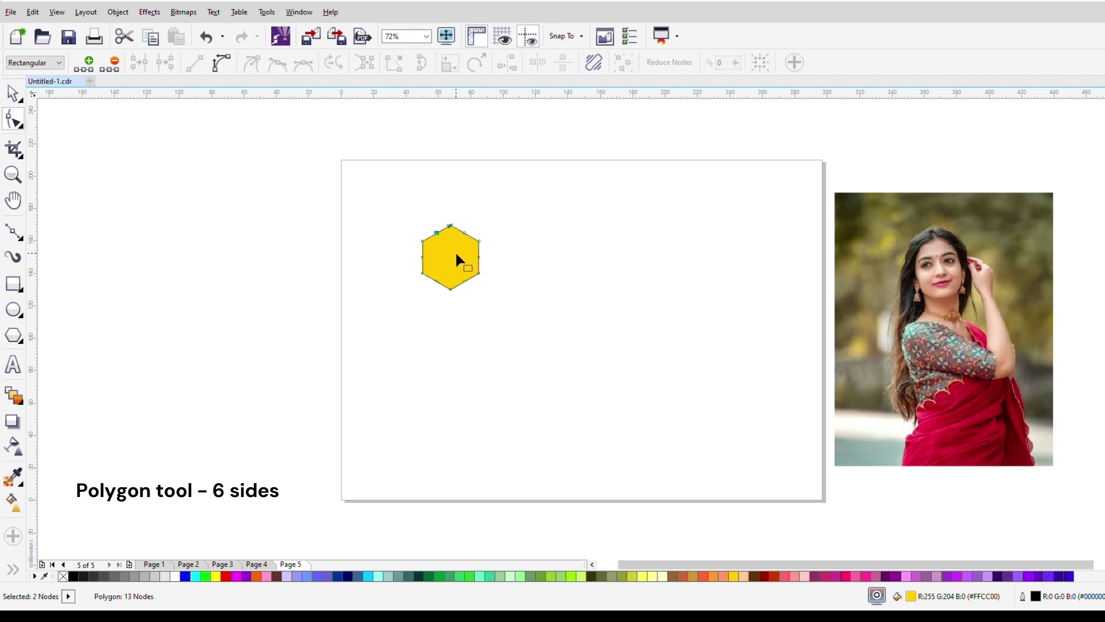
{"action": "key", "text": "Delete"}
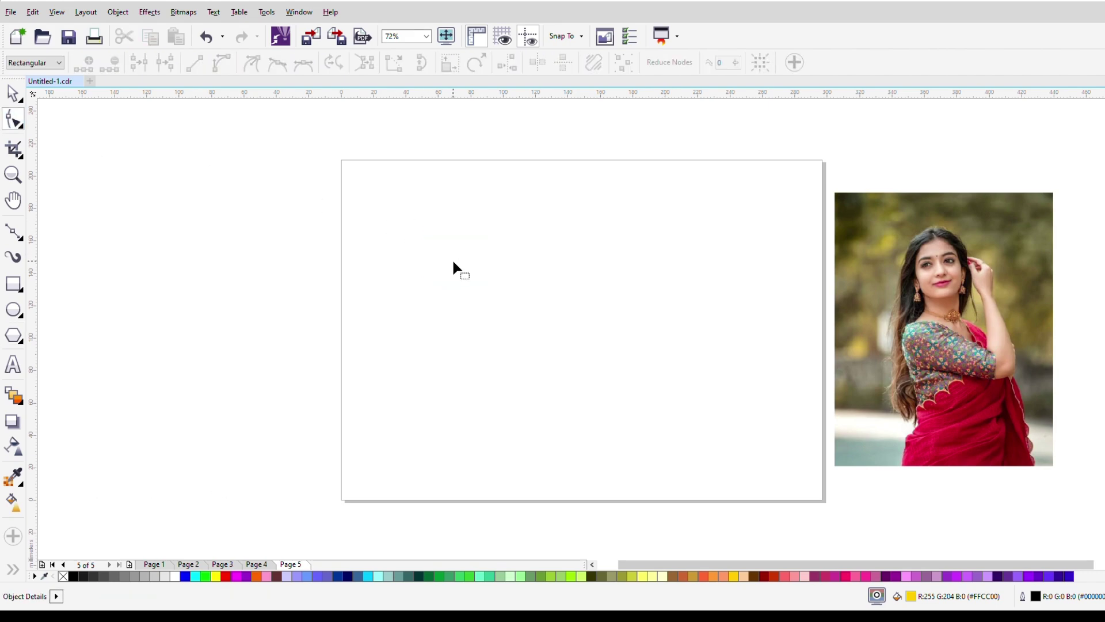
{"action": "key", "text": "ctrl+z"}
{"action": "left_click", "coordinate": [427, 225]}
{"action": "left_click_drag", "start_coordinate": [427, 225], "coordinate": [447, 241]}
{"action": "key", "text": "ctrl+z"}
{"action": "key", "text": "space"}
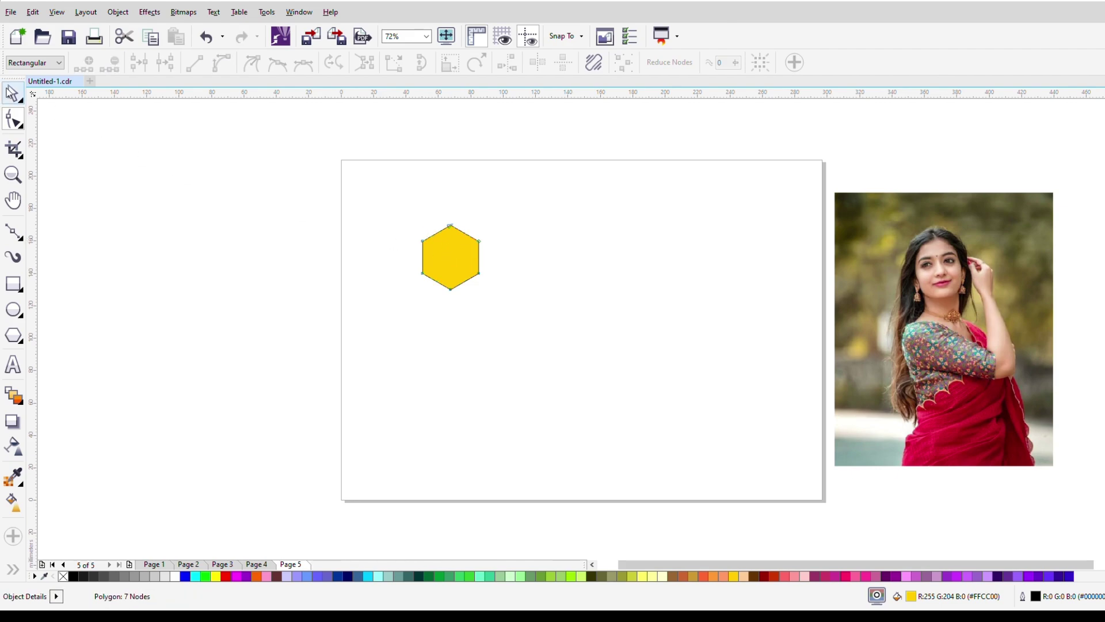
{"action": "left_click", "coordinate": [63, 577]}
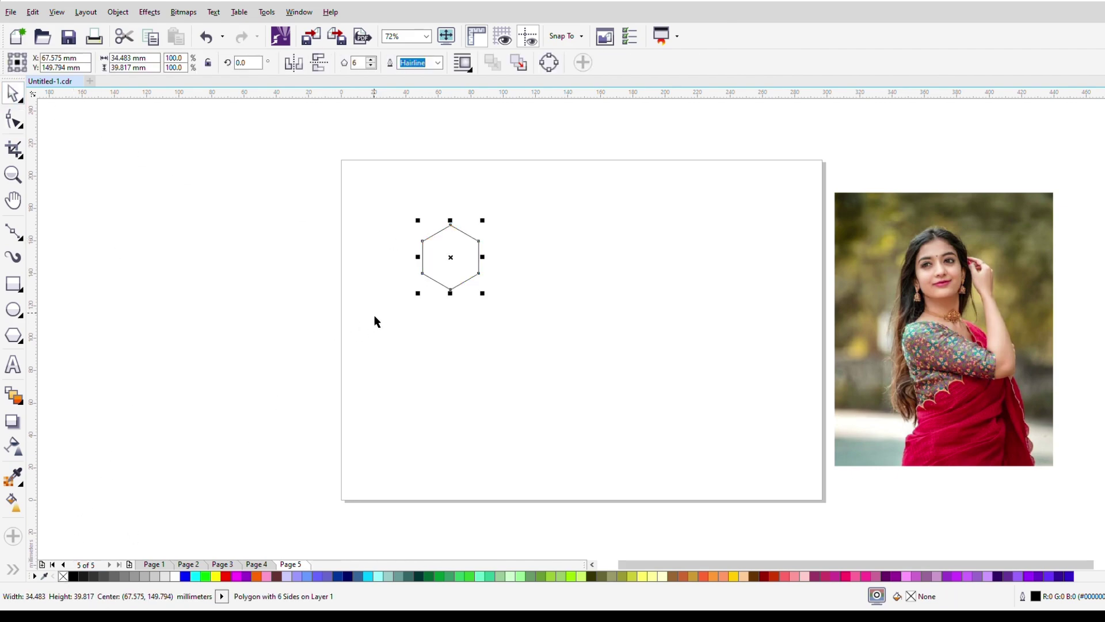
Place the hexagon near the page's upper-left corner and scale it down to about 31 × 36 mm
{"action": "left_click_drag", "start_coordinate": [466, 263], "coordinate": [396, 203]}
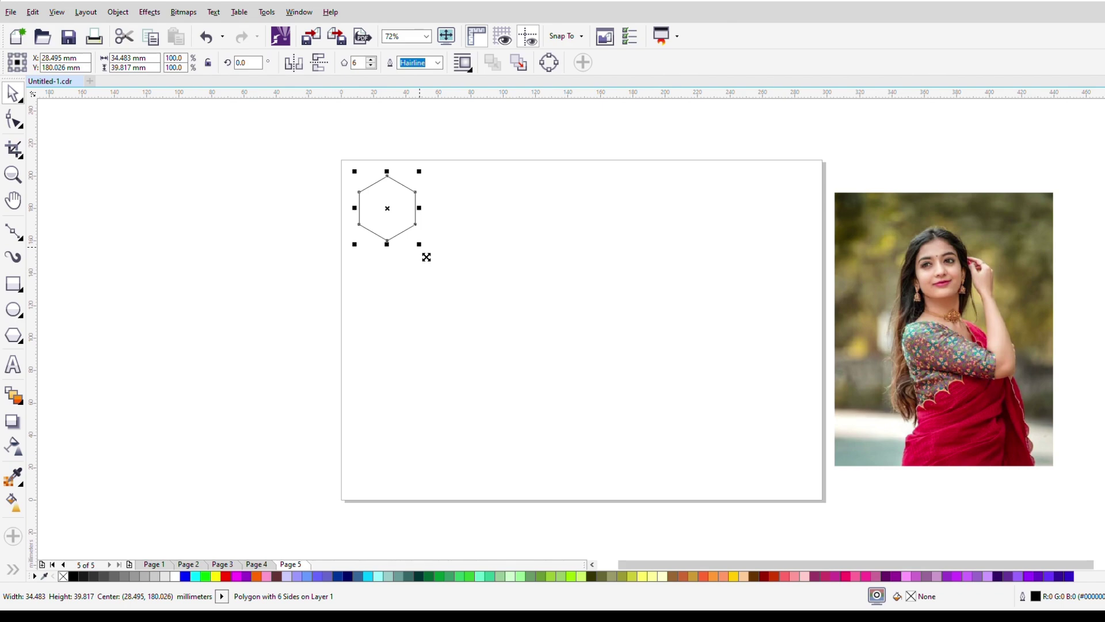
{"action": "left_click_drag", "start_coordinate": [426, 256], "coordinate": [424, 251]}
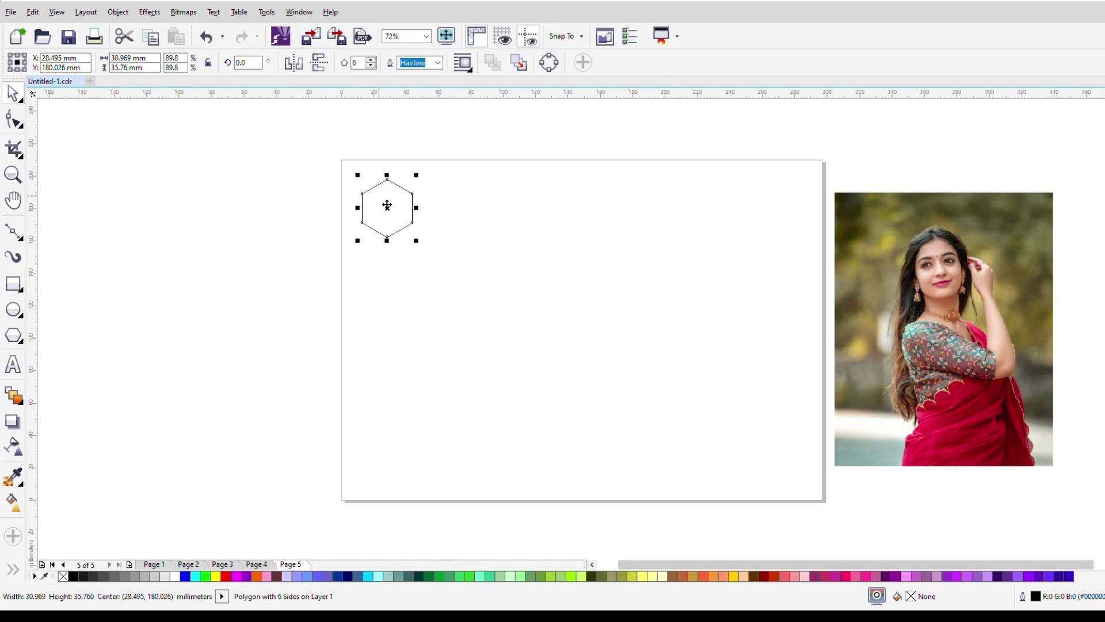
Duplicate the hexagon edge to edge across the page to make a row of nine
{"action": "left_click_drag", "start_coordinate": [374, 201], "coordinate": [424, 202]}
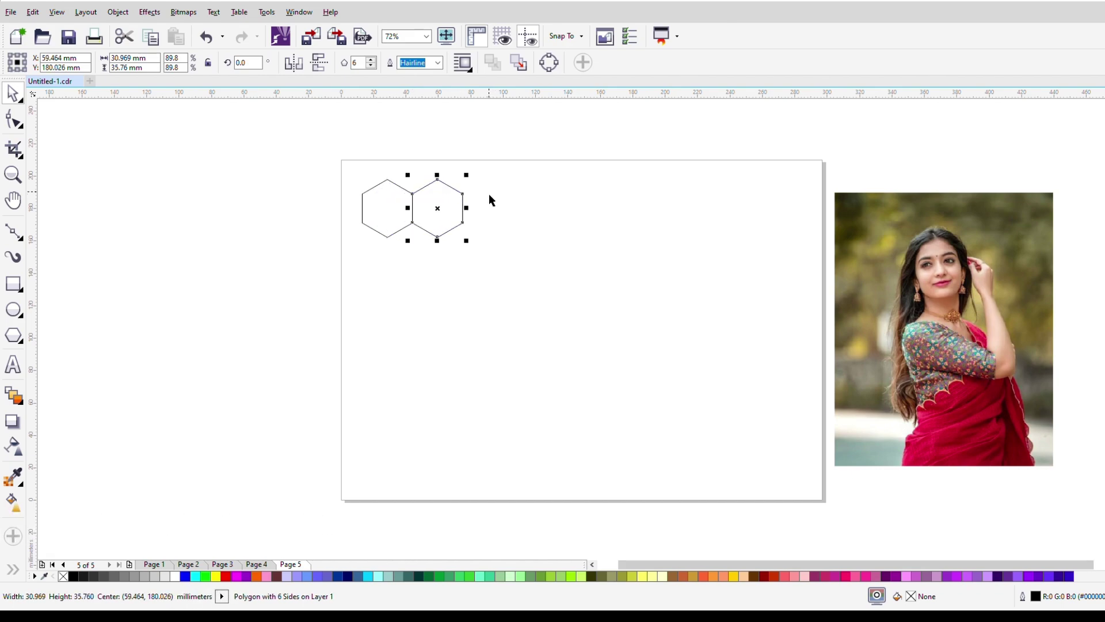
{"action": "key", "text": "ctrl+r"}
{"action": "key", "text": "ctrl+r"}
{"action": "key", "text": "ctrl+r"}
{"action": "key", "text": "ctrl+r"}
{"action": "key", "text": "ctrl+r"}
{"action": "key", "text": "ctrl+r"}
{"action": "key", "text": "ctrl+r"}
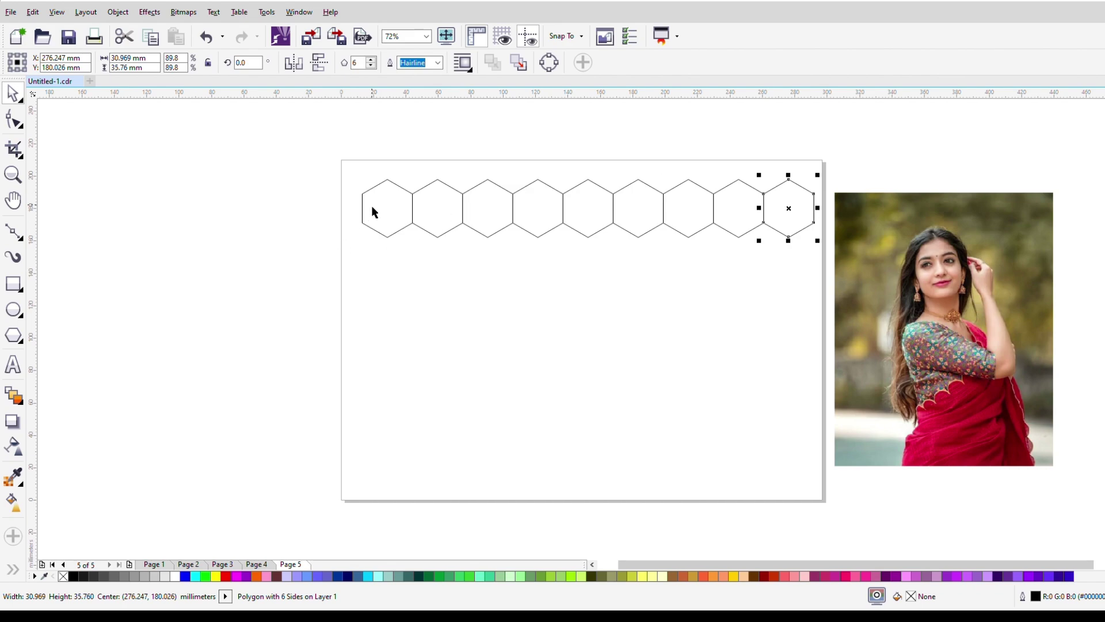
Group the hexagon row and copy it down the page into seven interlocking staggered rows
{"action": "left_click_drag", "start_coordinate": [338, 157], "coordinate": [812, 266]}
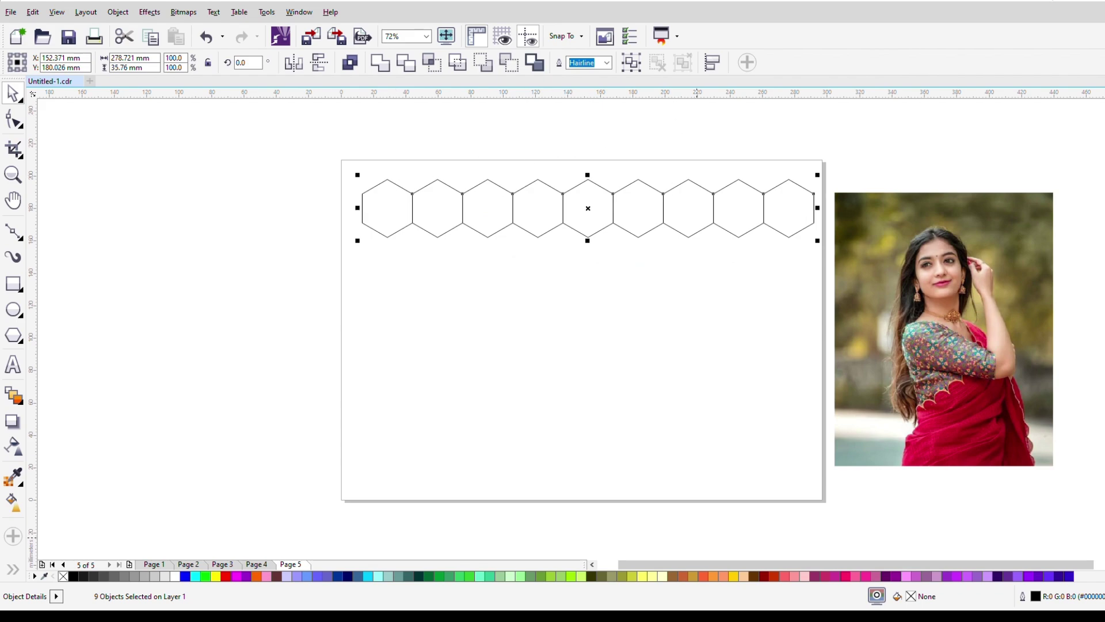
{"action": "left_click", "coordinate": [632, 62]}
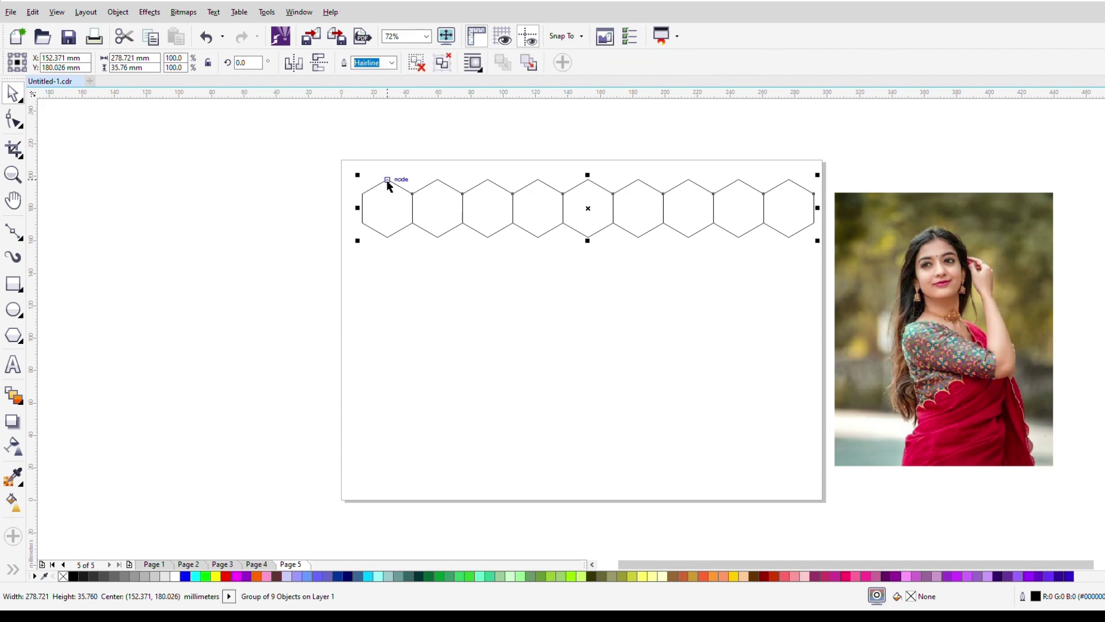
{"action": "left_click_drag", "start_coordinate": [398, 188], "coordinate": [389, 363]}
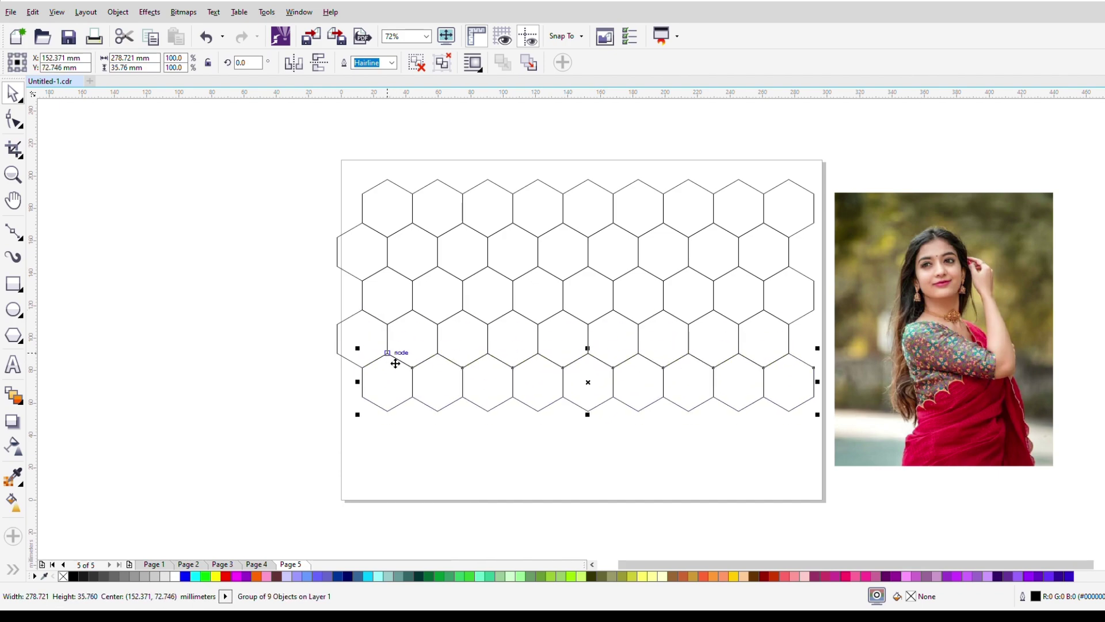
{"action": "left_click_drag", "start_coordinate": [396, 363], "coordinate": [396, 446]}
Group all seven hexagon rows into one object and deselect it
{"action": "left_click_drag", "start_coordinate": [296, 153], "coordinate": [838, 533]}
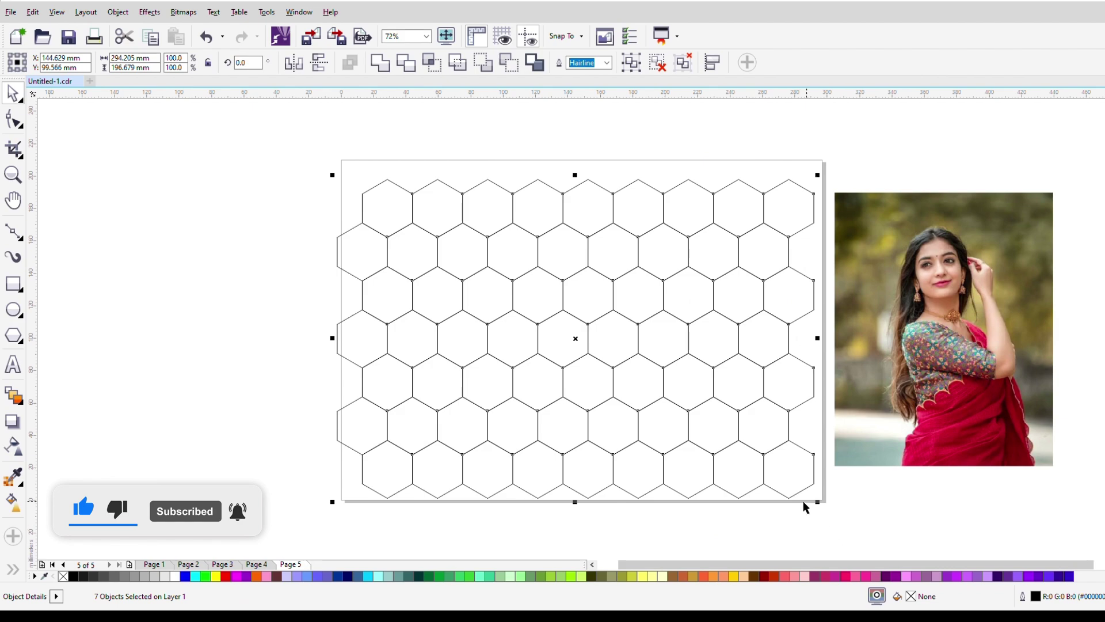
{"action": "key", "text": "ctrl+g"}
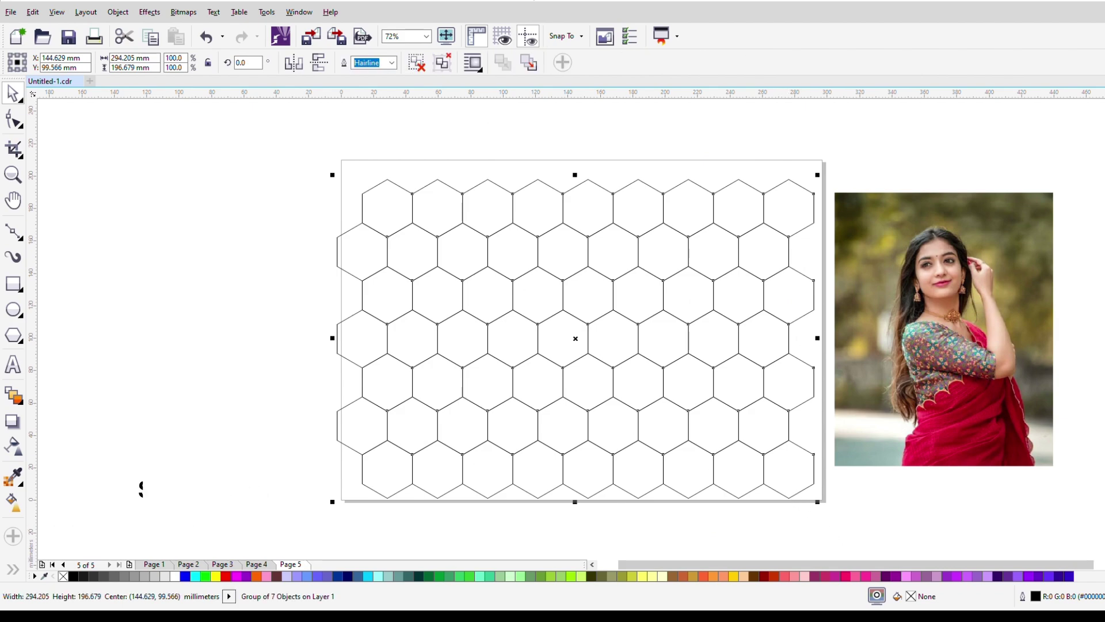
{"action": "left_click", "coordinate": [463, 149]}
Draw a rectangle of about 293 × 201 mm over the hexagon grid and remove its fill
{"action": "left_click", "coordinate": [14, 284]}
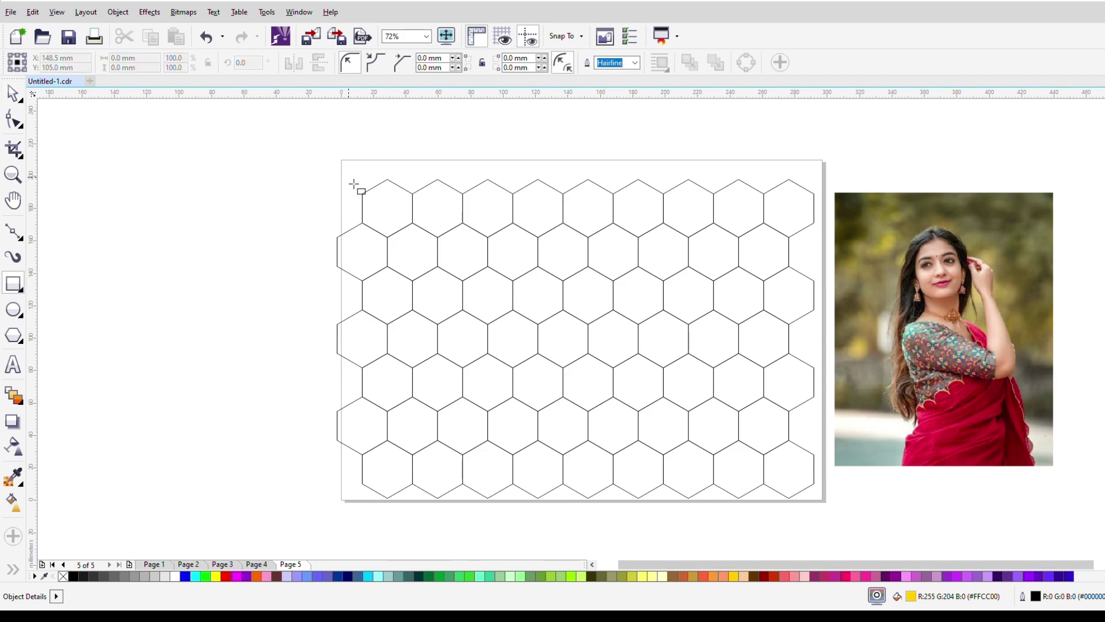
{"action": "left_click_drag", "start_coordinate": [346, 174], "coordinate": [827, 506]}
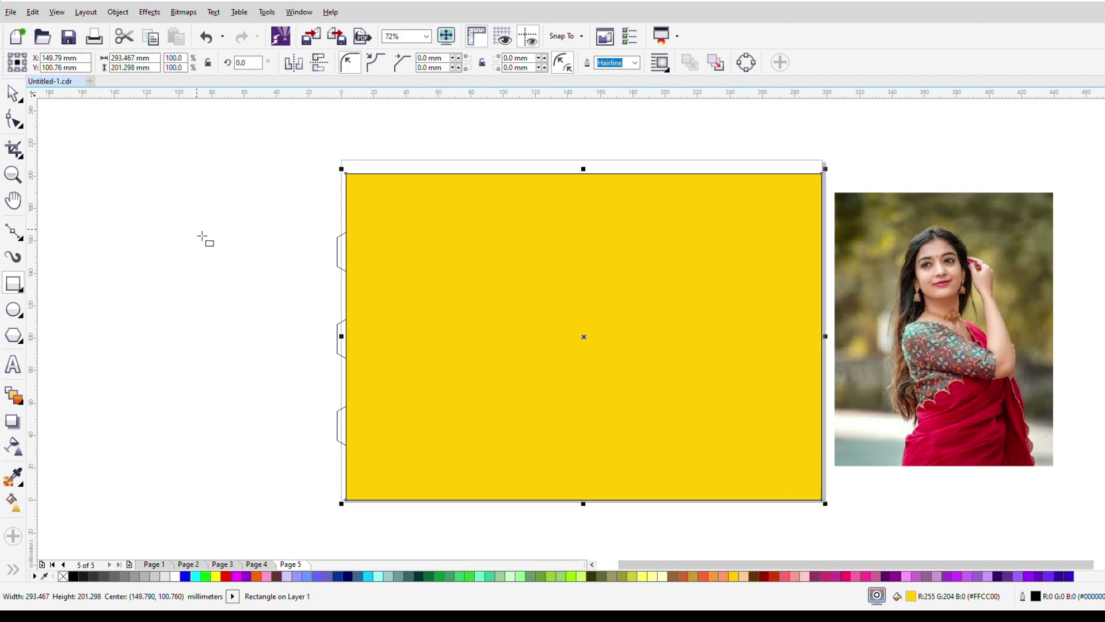
{"action": "left_click", "coordinate": [12, 93]}
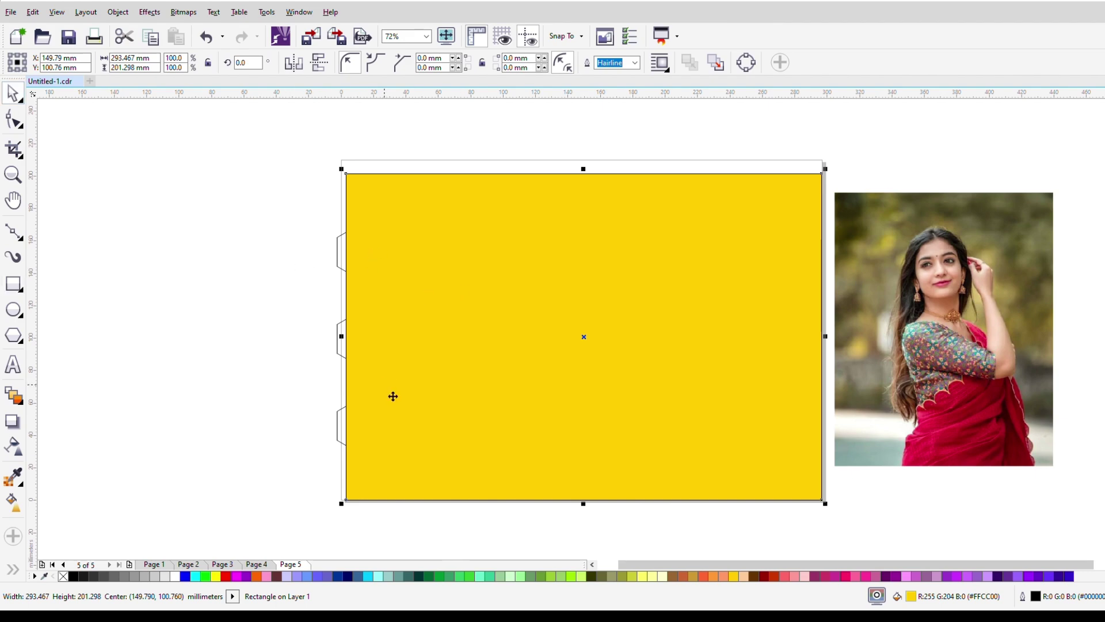
{"action": "left_click", "coordinate": [62, 575]}
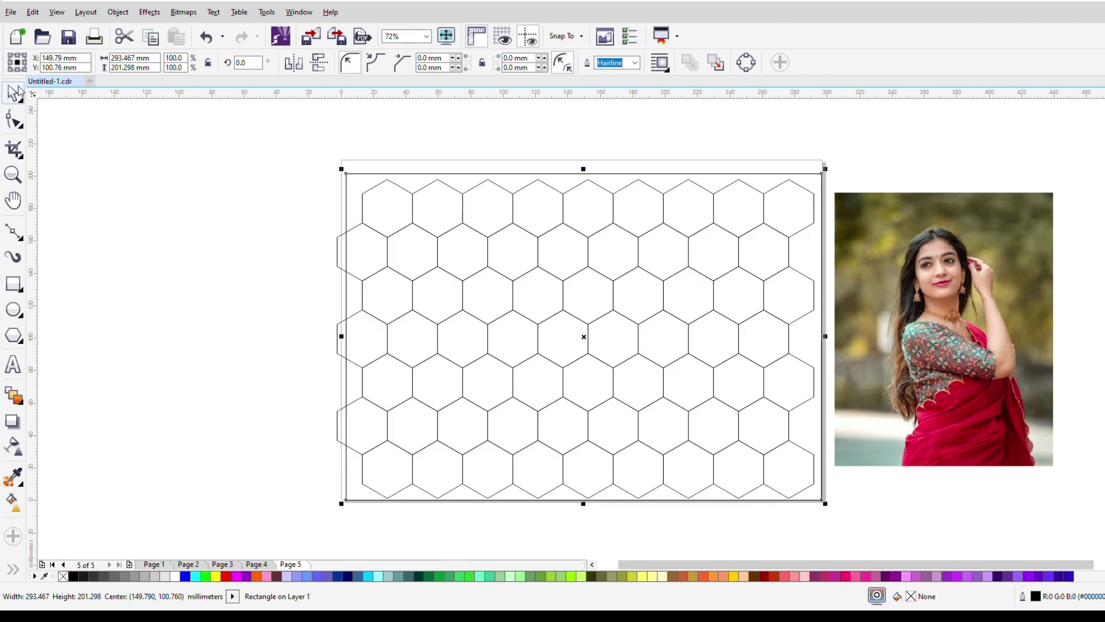
PowerClip the hexagon group inside the rectangle
{"action": "left_click", "coordinate": [339, 257]}
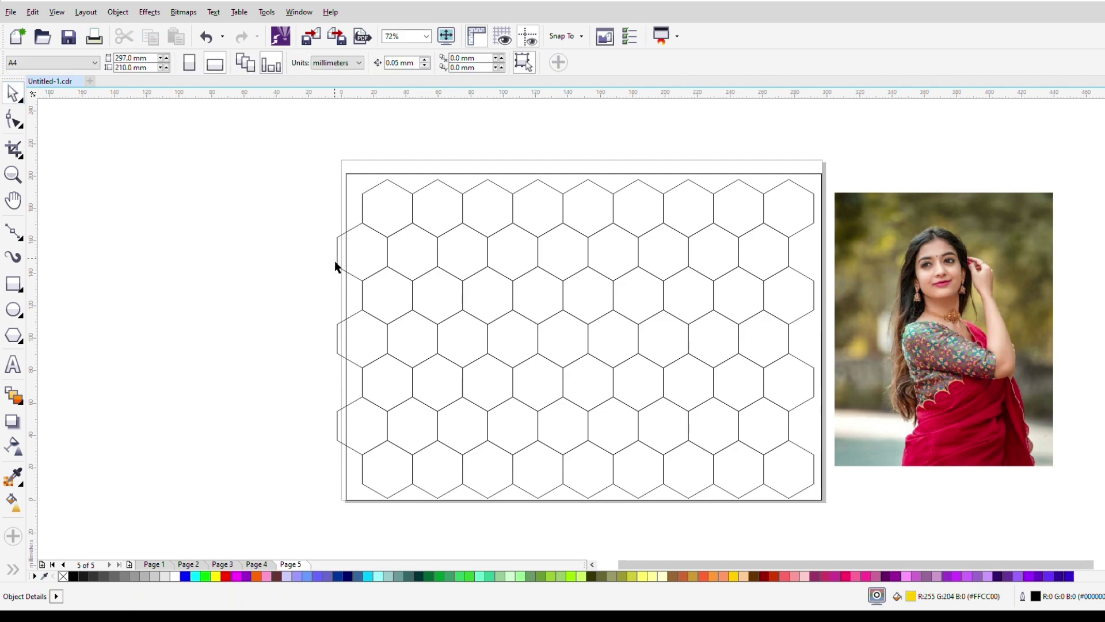
{"action": "left_click", "coordinate": [340, 266]}
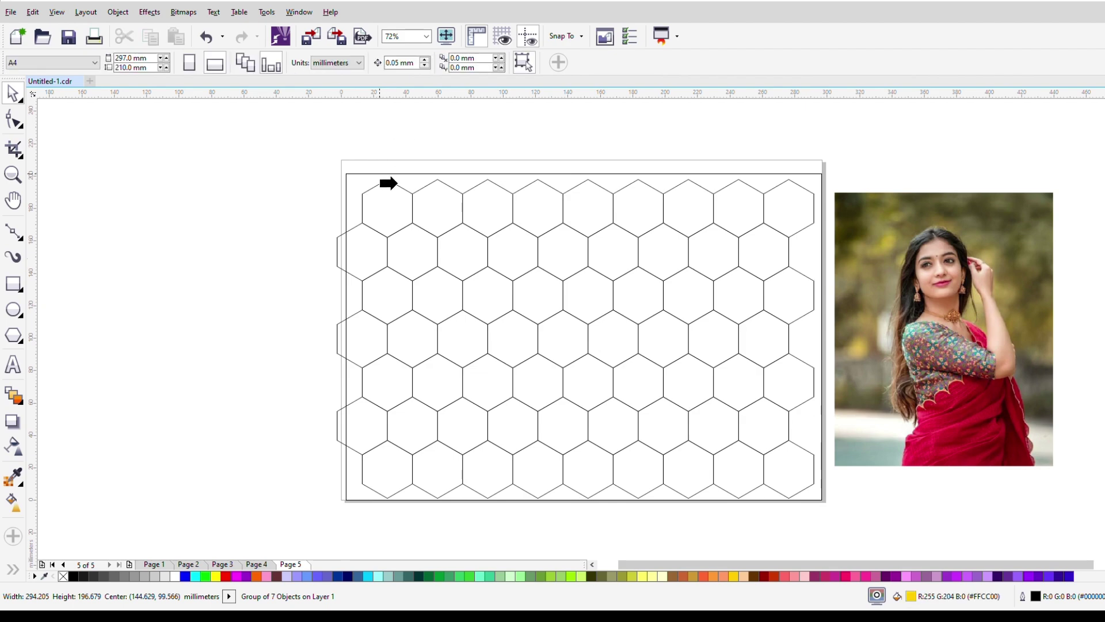
{"action": "left_click", "coordinate": [370, 185]}
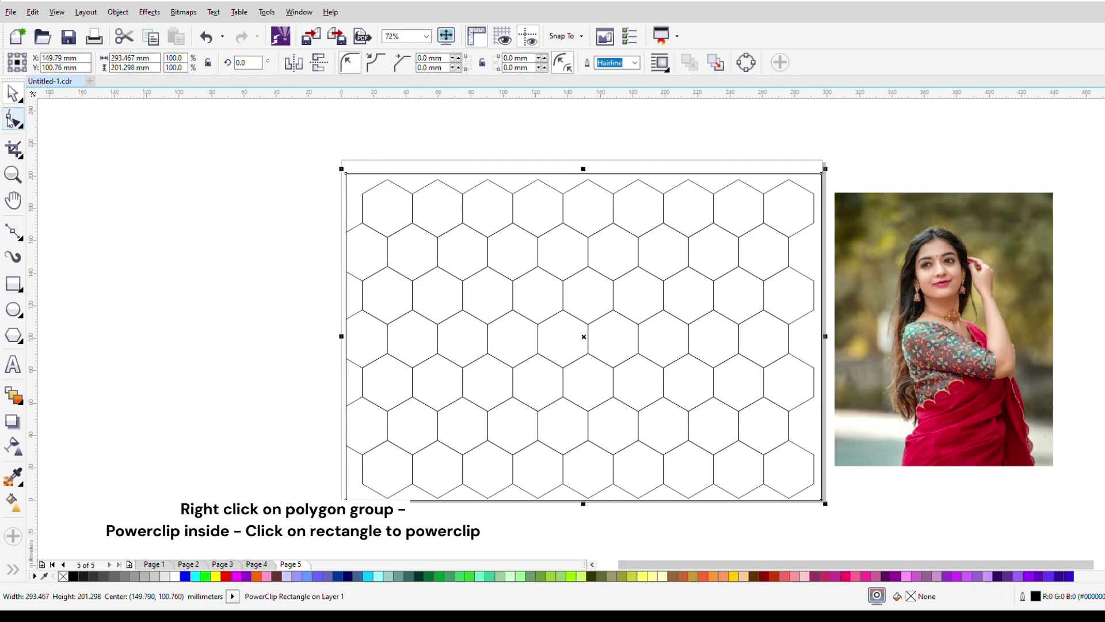
Open the PowerClip contents, enlarge the hexagon group to about 337 × 225 mm and reposition it to cover the whole rectangle
{"action": "right_click", "coordinate": [523, 301]}
{"action": "left_click", "coordinate": [524, 301], "text": "ctrl"}
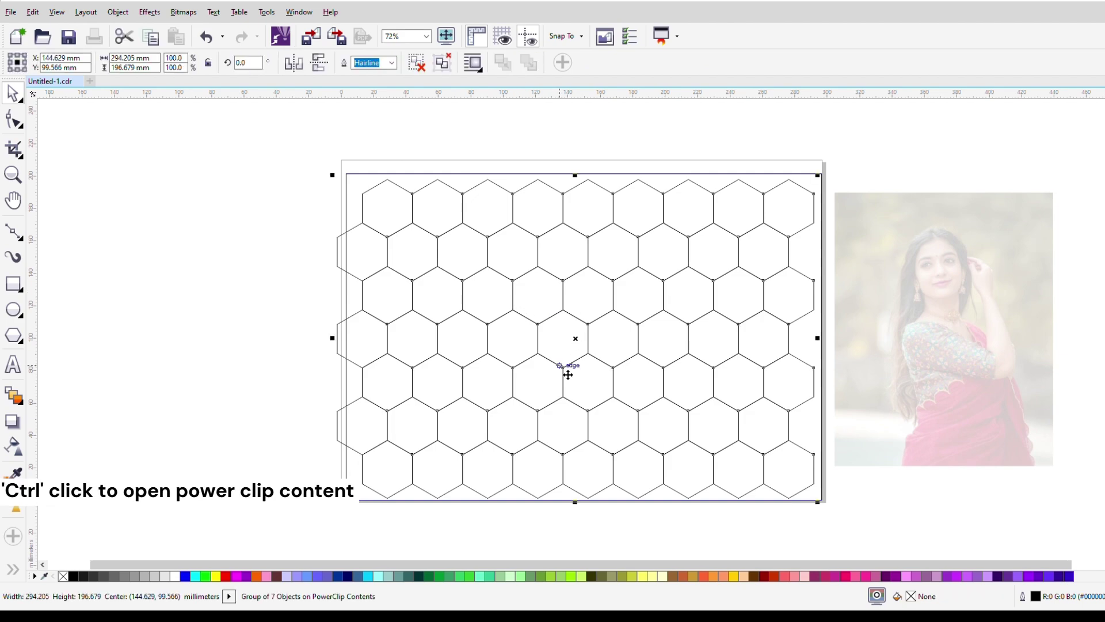
{"action": "left_click_drag", "start_coordinate": [563, 365], "coordinate": [563, 359]}
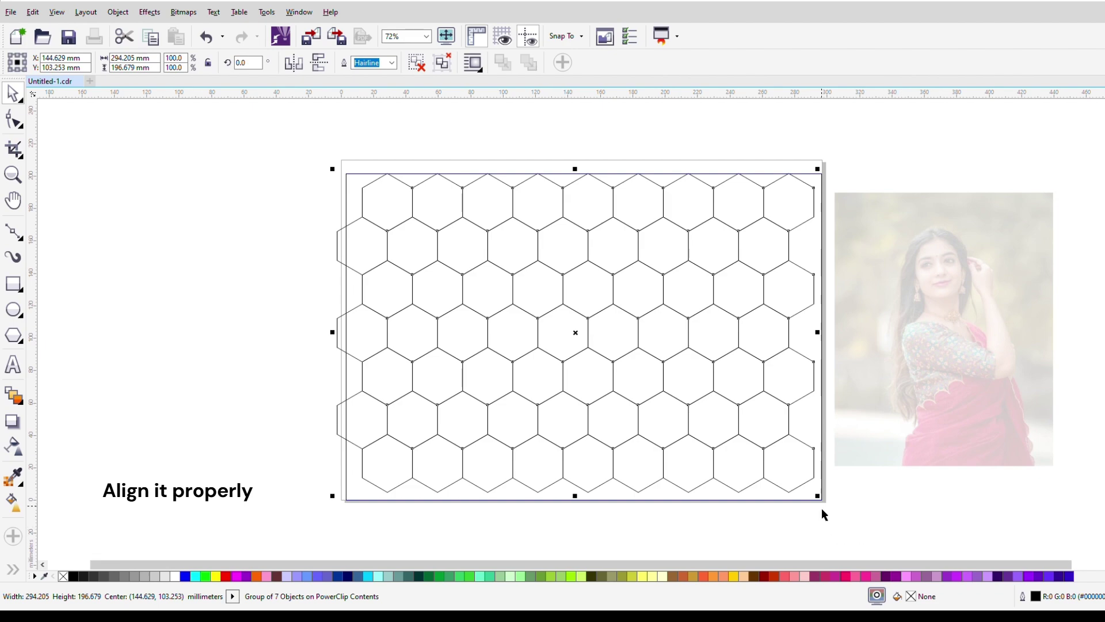
{"action": "left_click_drag", "start_coordinate": [826, 505], "coordinate": [854, 538]}
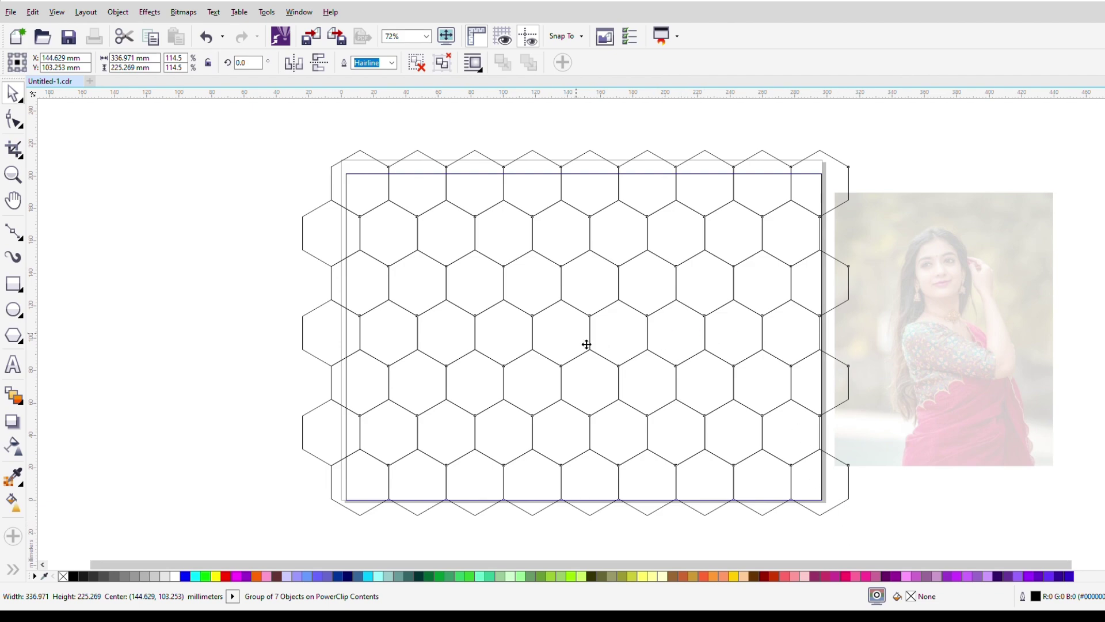
{"action": "left_click_drag", "start_coordinate": [586, 344], "coordinate": [587, 347]}
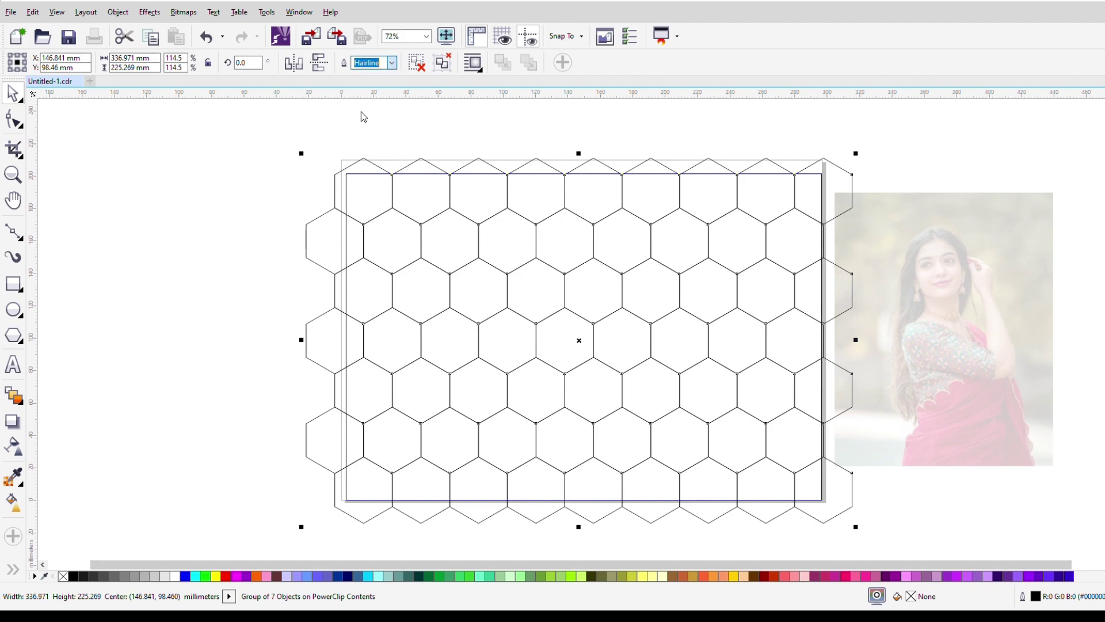
Try outline widths of 1, 2 and 5 px on the hexagon group
{"action": "type", "text": "1"}
{"action": "key", "text": "Return"}
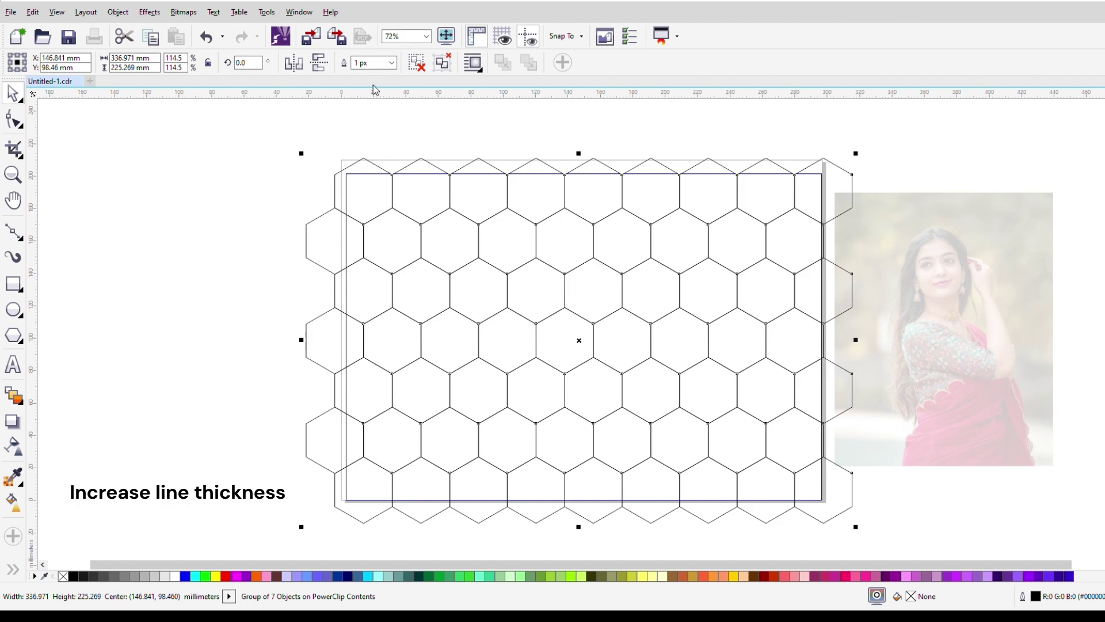
{"action": "left_click", "coordinate": [369, 62]}
{"action": "type", "text": "2"}
{"action": "key", "text": "Return"}
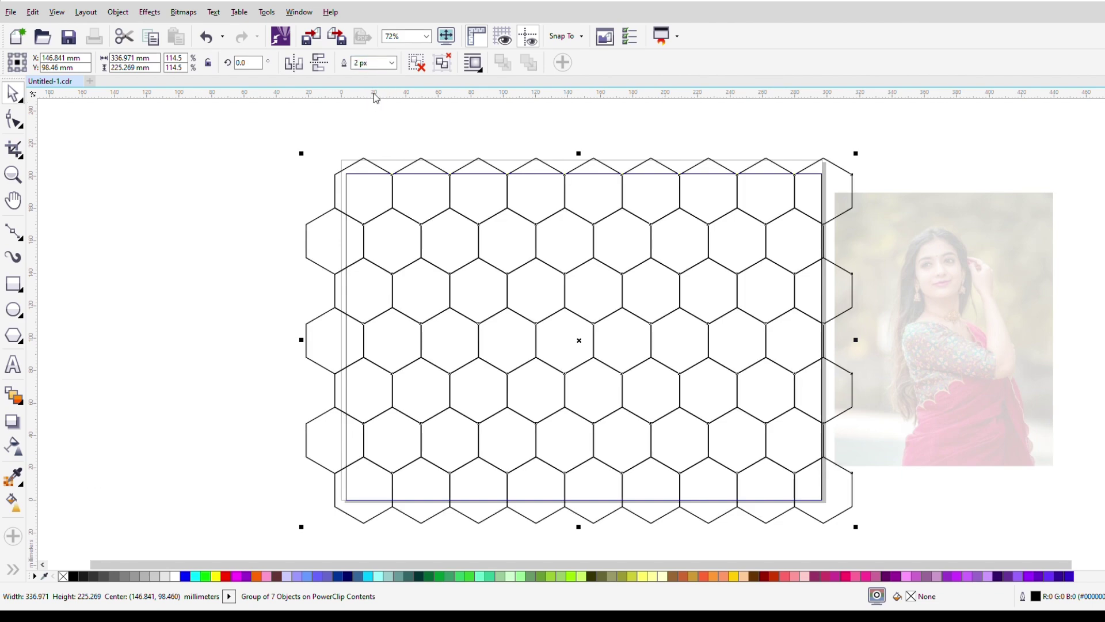
{"action": "left_click", "coordinate": [381, 64]}
{"action": "type", "text": "5"}
{"action": "key", "text": "Return"}
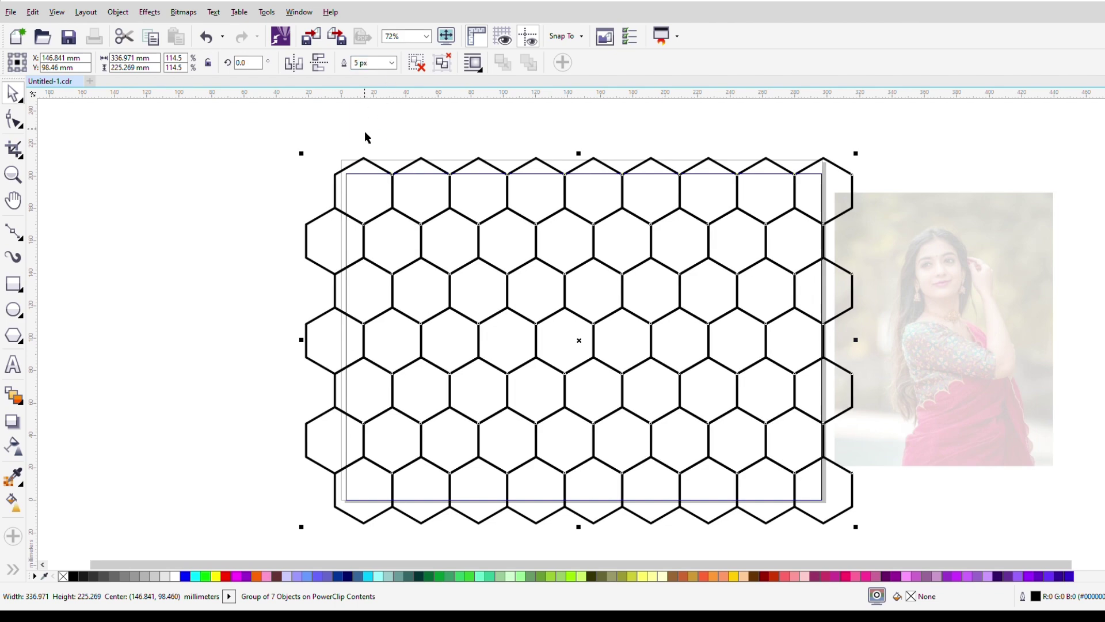
Set the hexagon group's outline width to 8 px and finish editing the PowerClip contents
{"action": "left_click", "coordinate": [382, 67]}
{"action": "type", "text": "8"}
{"action": "key", "text": "Return"}
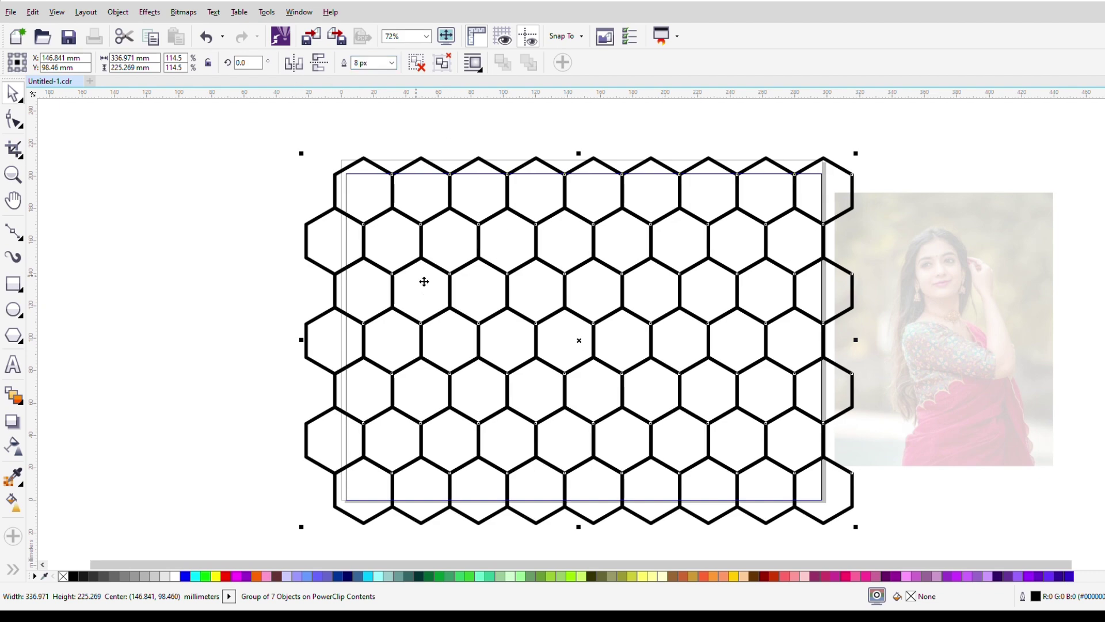
{"action": "left_click", "coordinate": [227, 200], "text": "ctrl"}
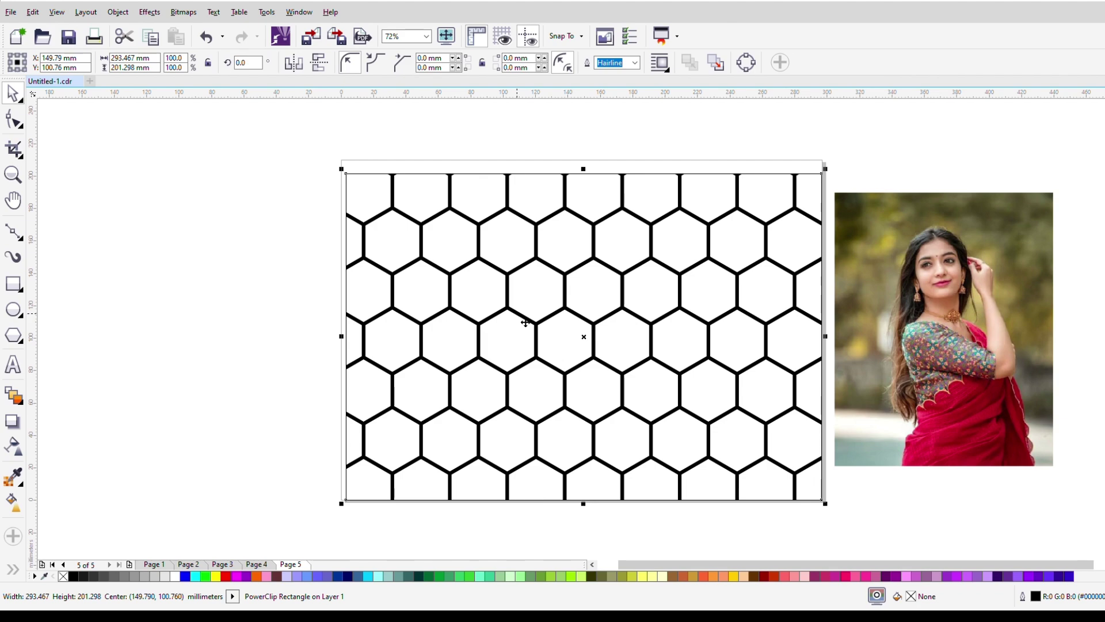
PowerClip the portrait photo inside the hexagon rectangle, over its right side, and open the PowerClip contents for editing
{"action": "left_click", "coordinate": [953, 328]}
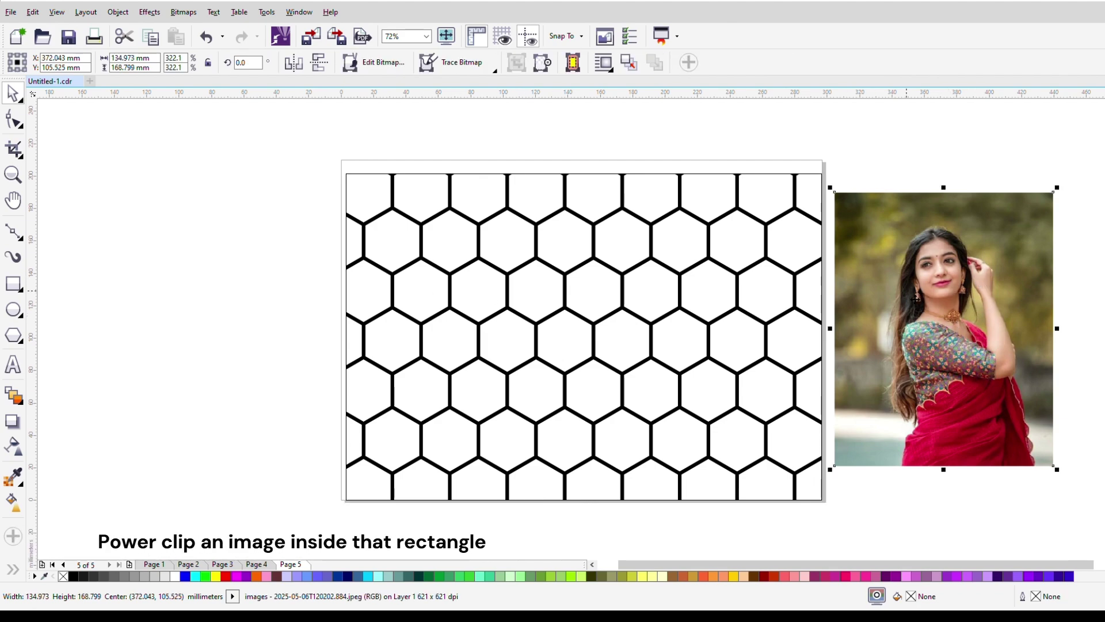
{"action": "left_click_drag", "start_coordinate": [926, 294], "coordinate": [795, 309]}
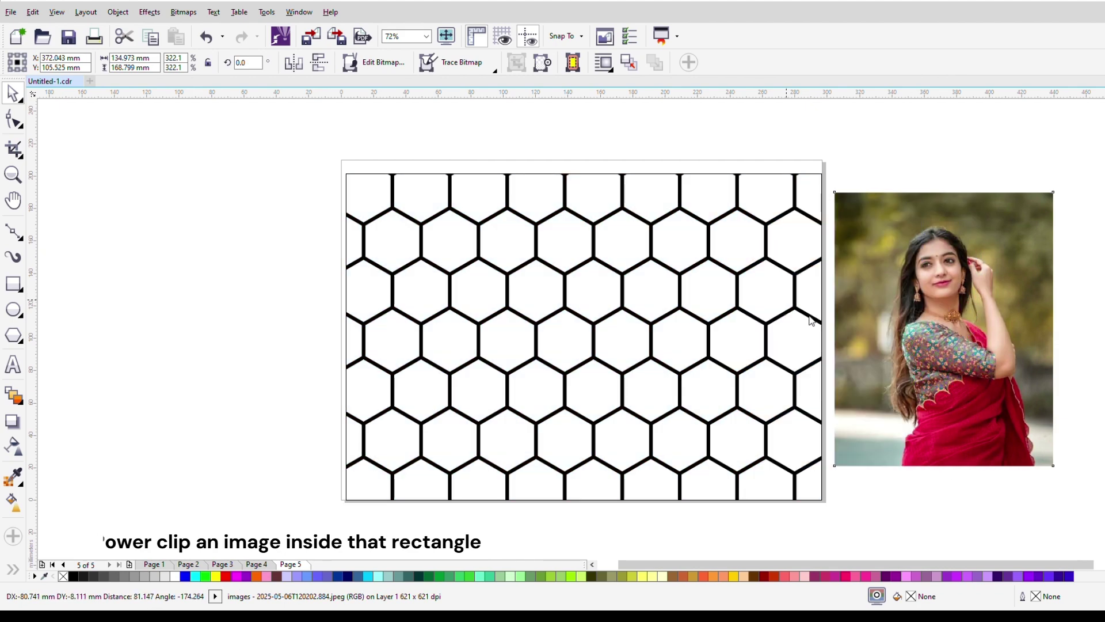
{"action": "left_click", "coordinate": [859, 364]}
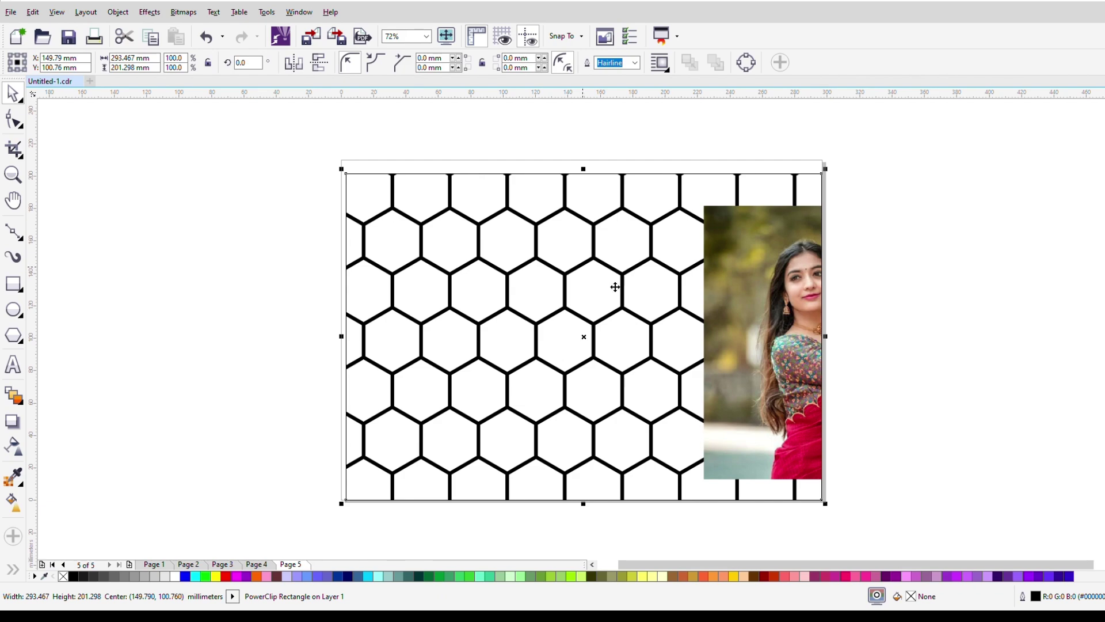
{"action": "double_click", "coordinate": [661, 312]}
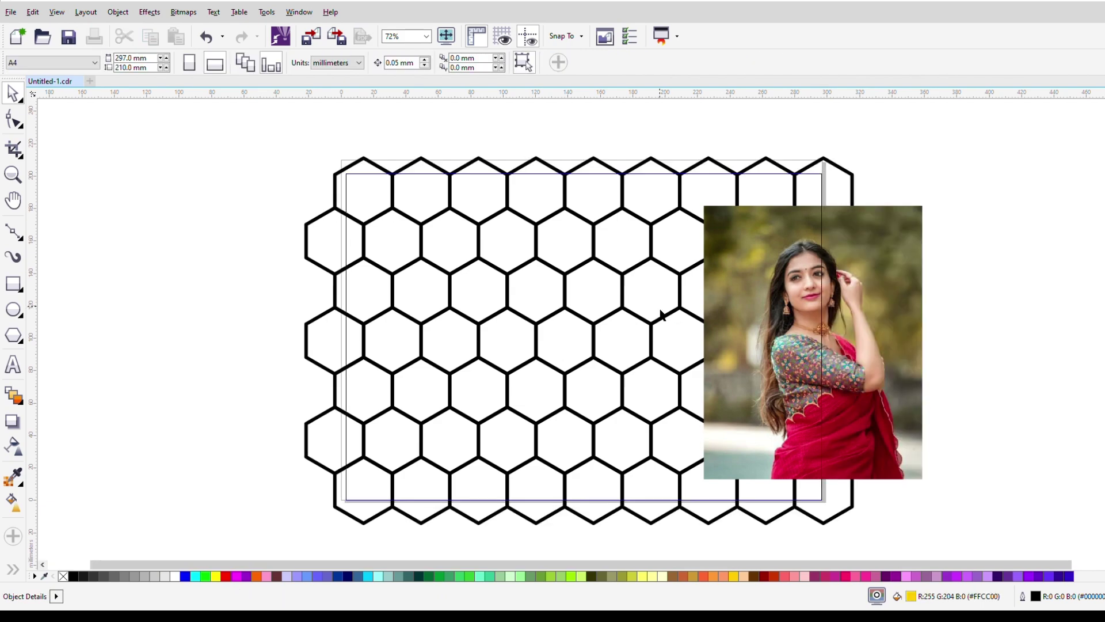
Move the portrait photo to the middle of the rectangle, enlarge it to about 181 × 227 mm and finish editing the PowerClip contents
{"action": "left_click", "coordinate": [795, 324]}
{"action": "left_click_drag", "start_coordinate": [795, 325], "coordinate": [570, 320]}
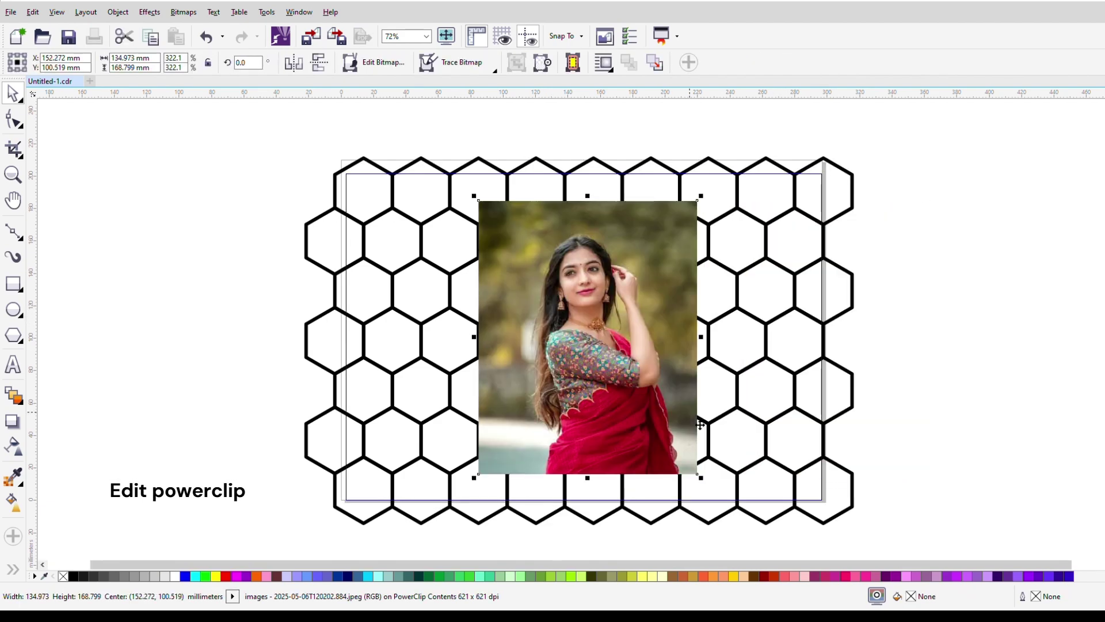
{"action": "left_click_drag", "start_coordinate": [704, 484], "coordinate": [927, 547]}
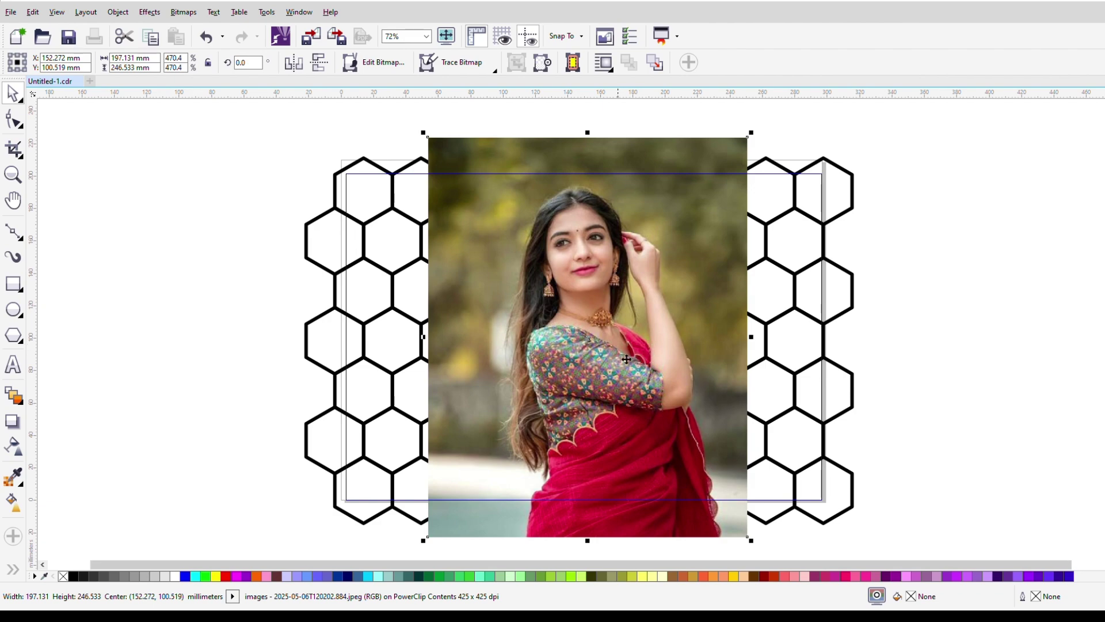
{"action": "left_click_drag", "start_coordinate": [626, 360], "coordinate": [621, 358]}
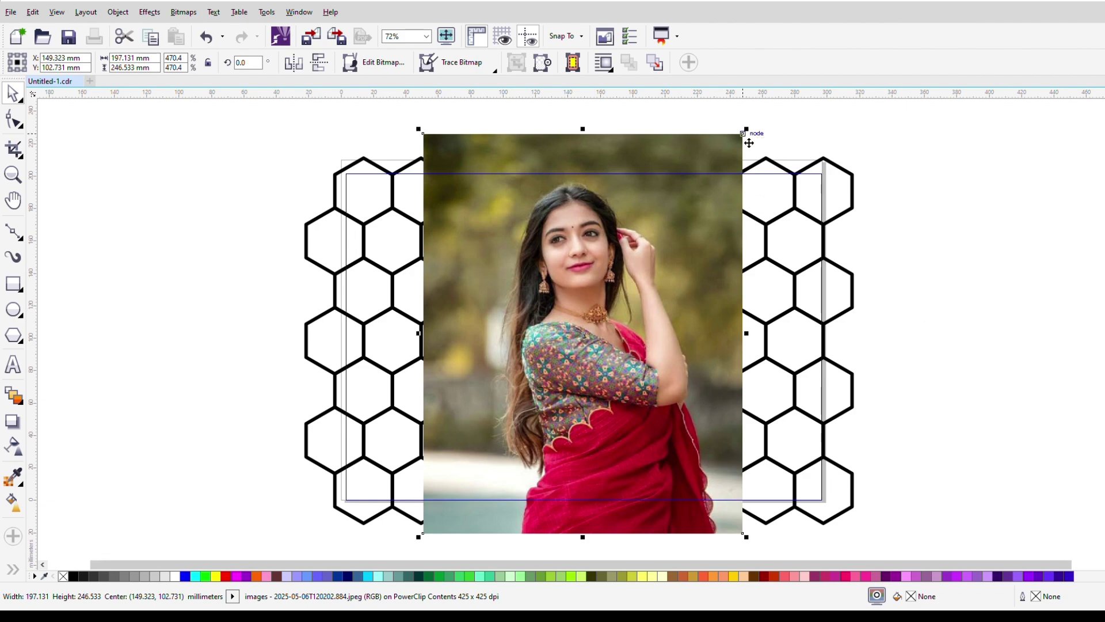
{"action": "left_click_drag", "start_coordinate": [753, 138], "coordinate": [737, 157]}
{"action": "left_click_drag", "start_coordinate": [684, 319], "coordinate": [683, 309]}
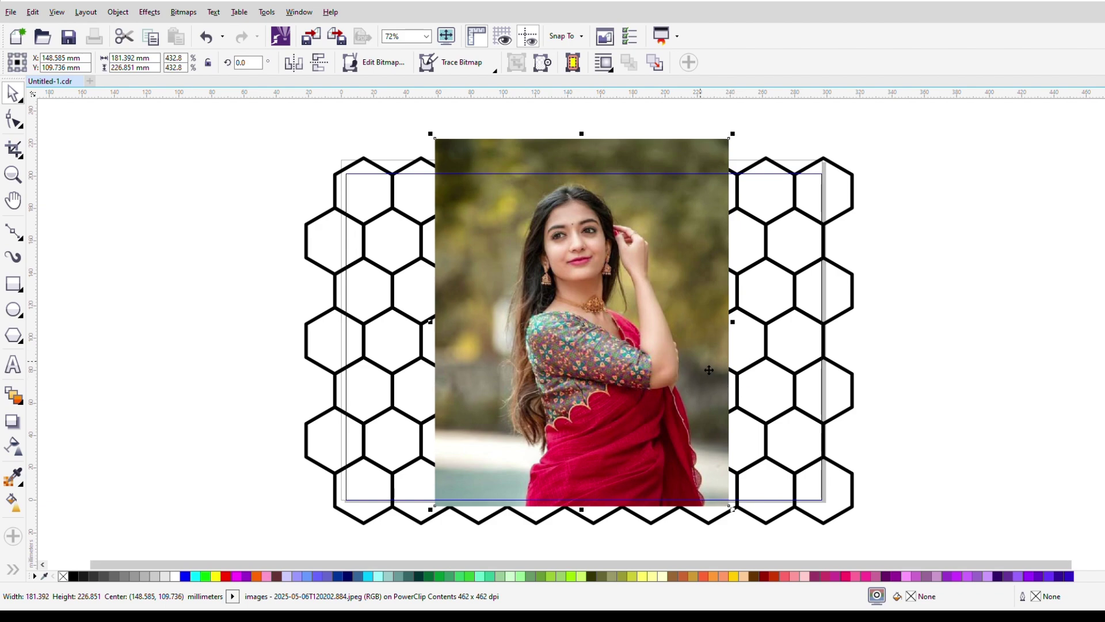
{"action": "left_click", "coordinate": [980, 328], "text": "ctrl"}
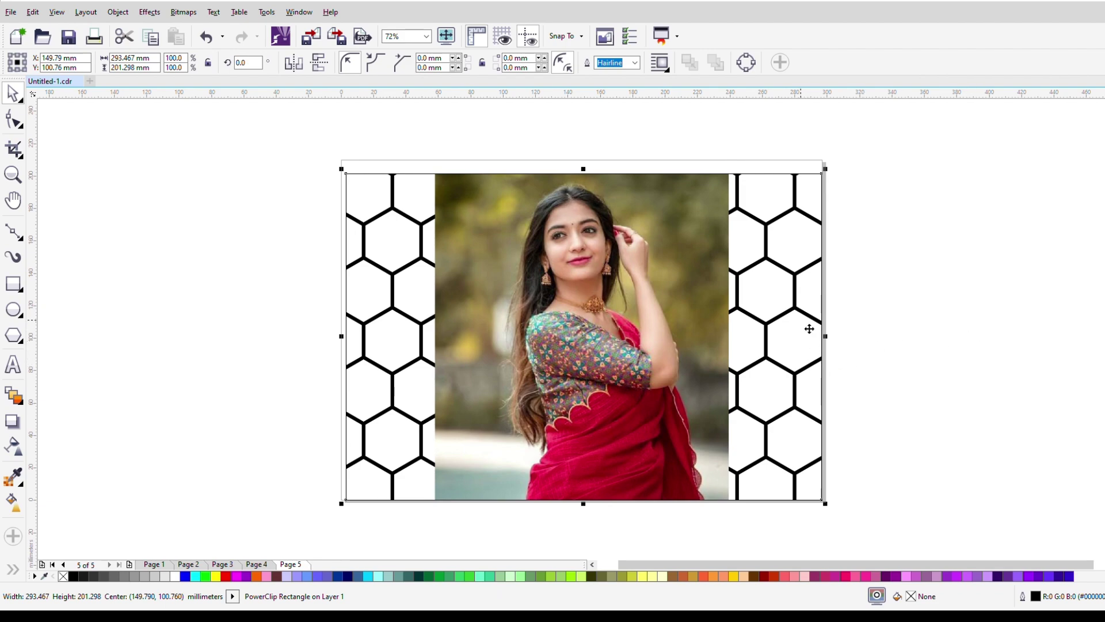
{"action": "left_click", "coordinate": [912, 325]}
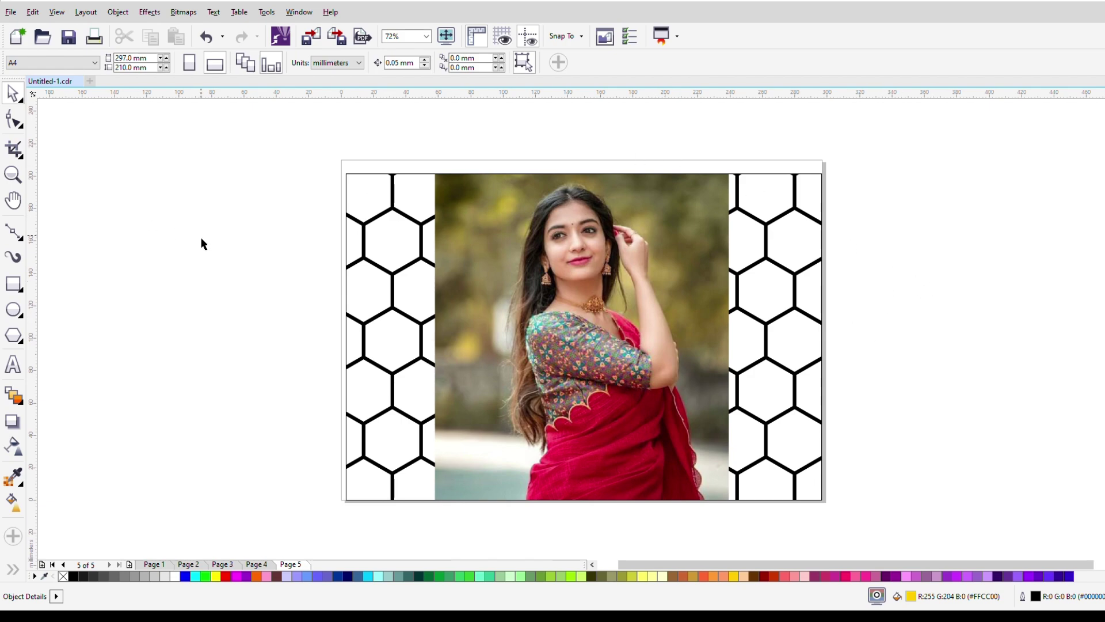
Convert the PowerClip rectangle to curves and pull its two left nodes inward to the photo's left edge
{"action": "scroll", "coordinate": [218, 248], "scroll_direction": "down", "scroll_amount": 2}
{"action": "scroll", "coordinate": [236, 258], "scroll_direction": "up", "scroll_amount": 4}
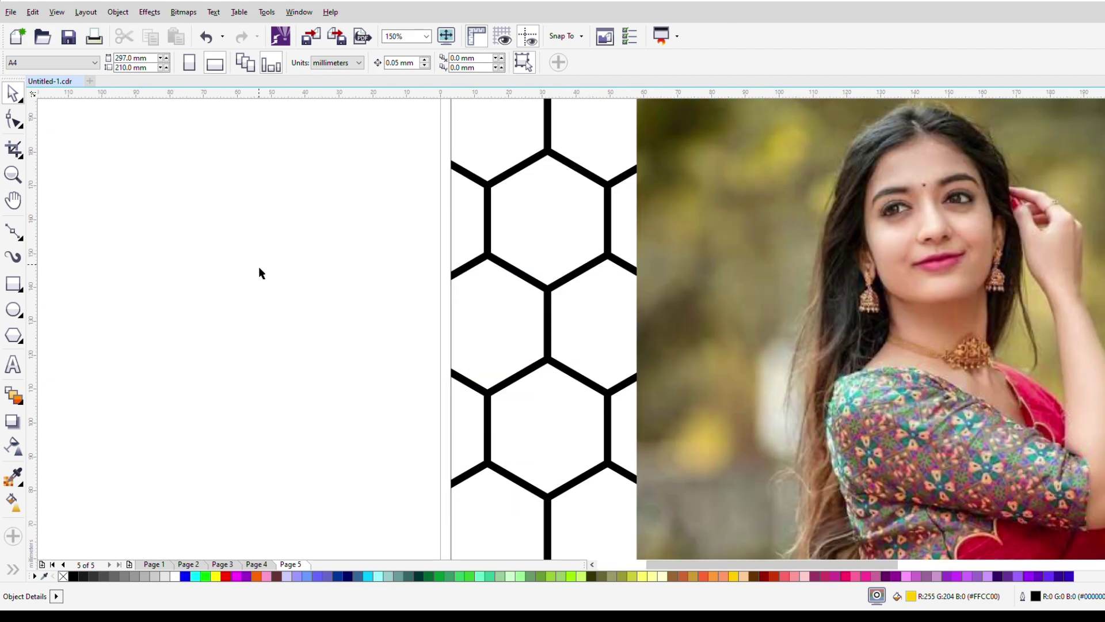
{"action": "scroll", "coordinate": [258, 267], "scroll_direction": "down", "scroll_amount": 2}
{"action": "left_click", "coordinate": [492, 314]}
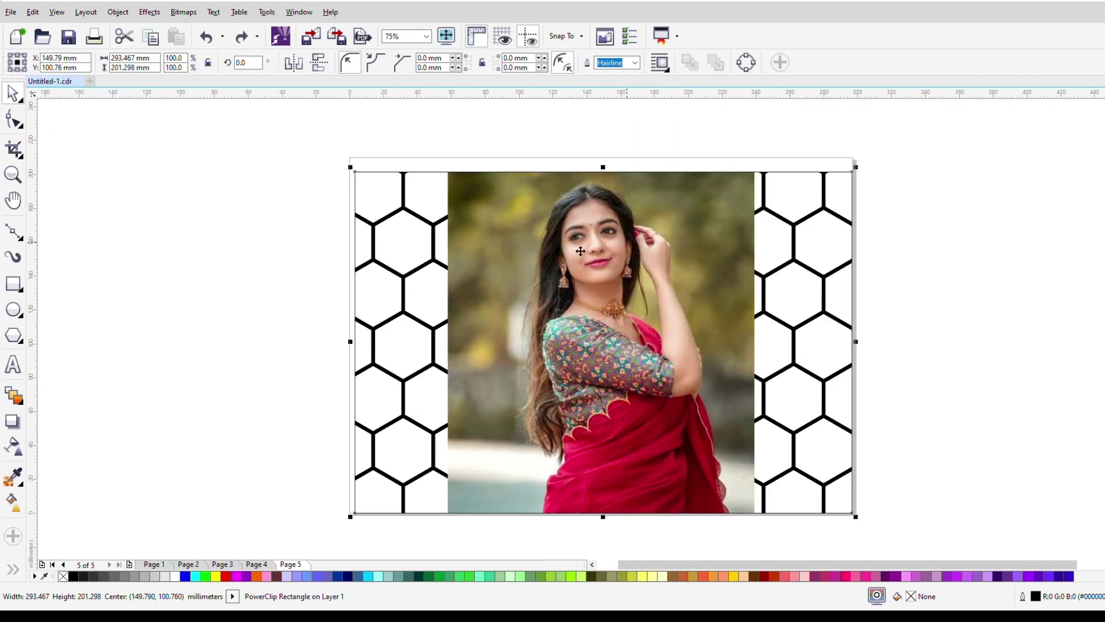
{"action": "left_click", "coordinate": [13, 118]}
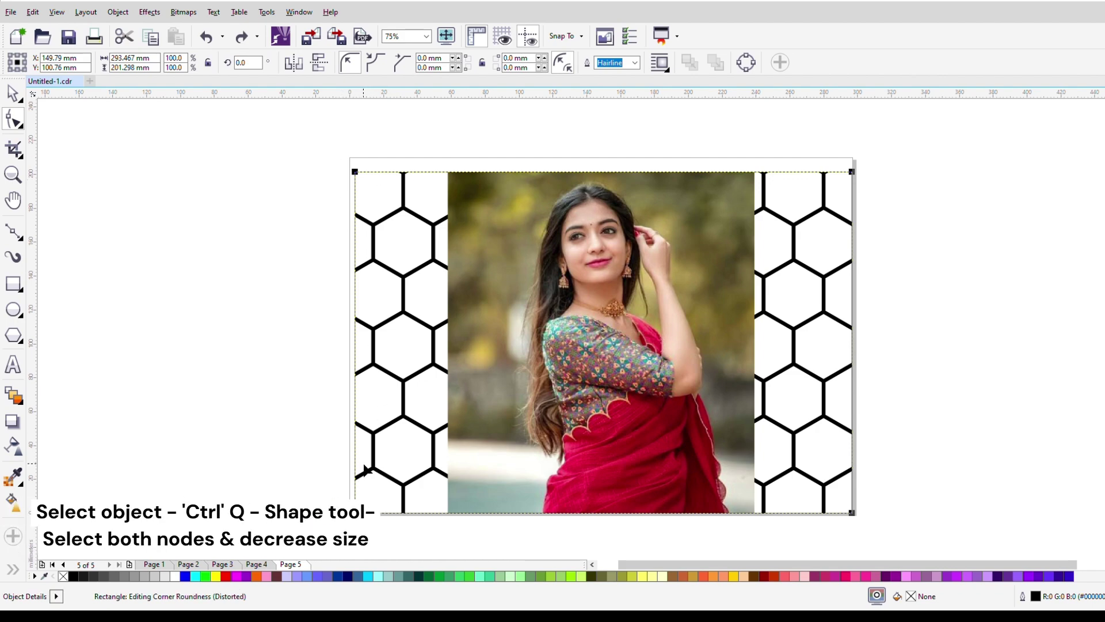
{"action": "key", "text": "ctrl+q"}
{"action": "left_click_drag", "start_coordinate": [315, 156], "coordinate": [382, 487]}
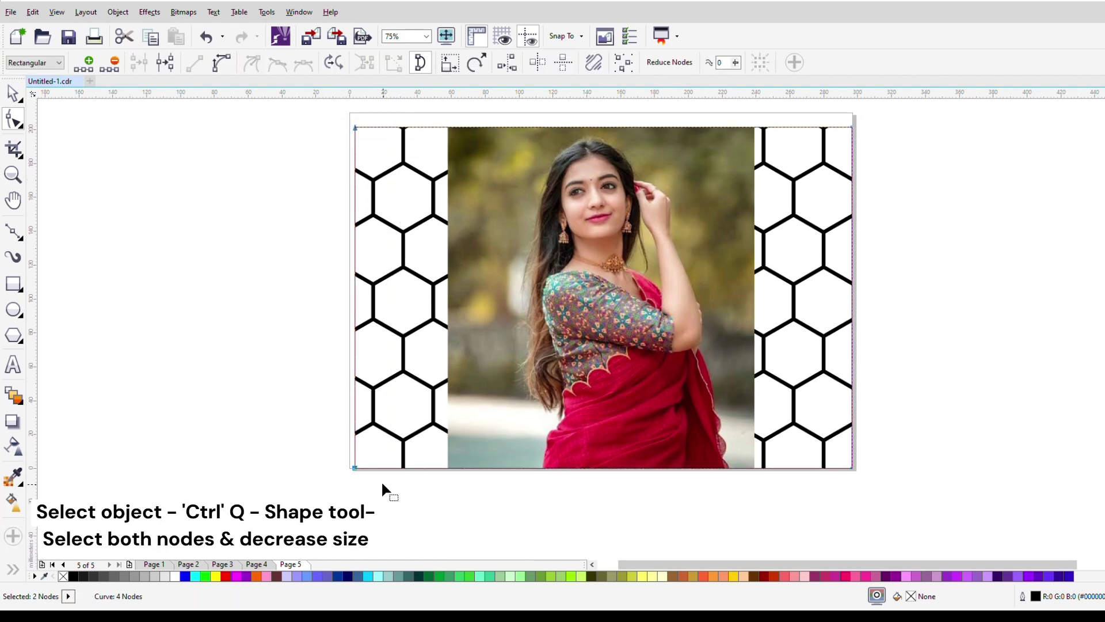
{"action": "left_click_drag", "start_coordinate": [355, 310], "coordinate": [452, 304]}
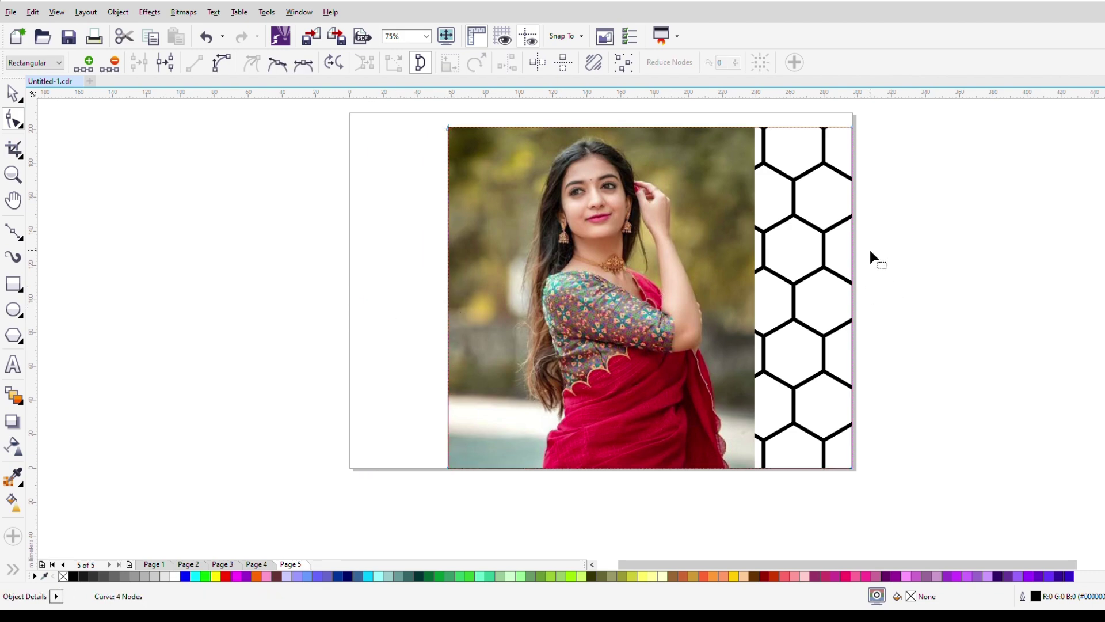
Pull the right side of the PowerClip frame inward to the photo's right edge
{"action": "left_click_drag", "start_coordinate": [850, 118], "coordinate": [910, 476]}
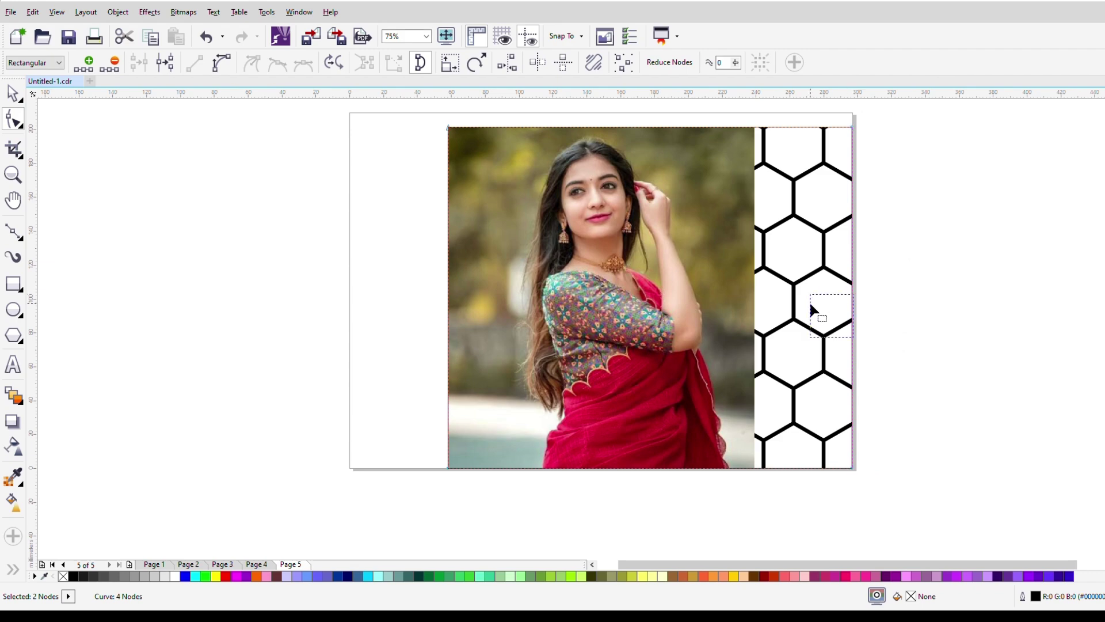
{"action": "left_click_drag", "start_coordinate": [811, 306], "coordinate": [850, 302]}
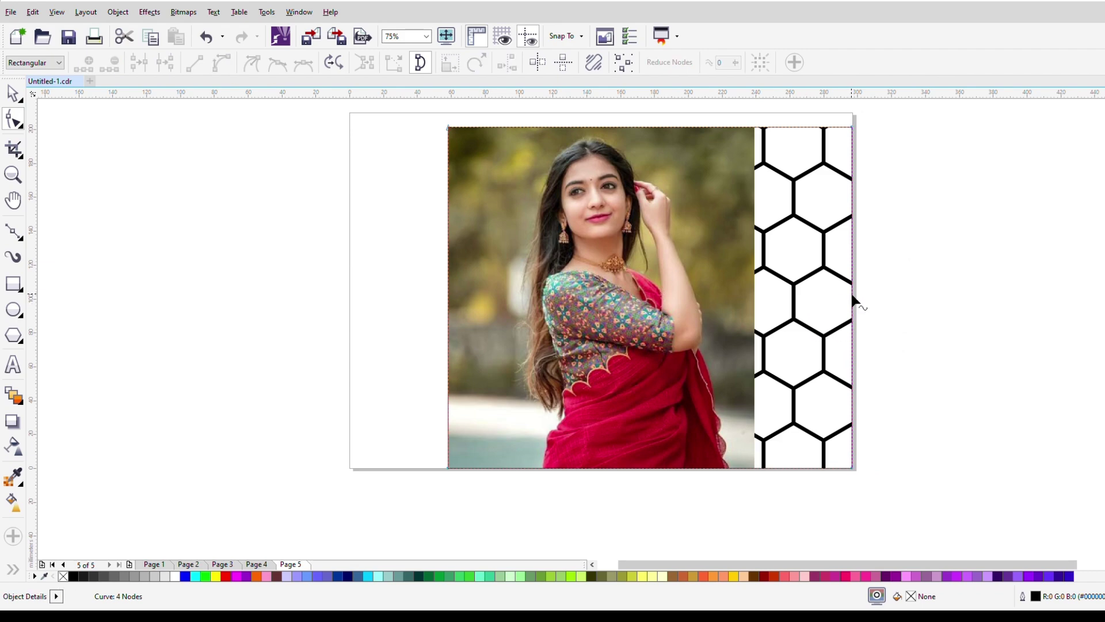
{"action": "left_click_drag", "start_coordinate": [851, 297], "coordinate": [753, 291]}
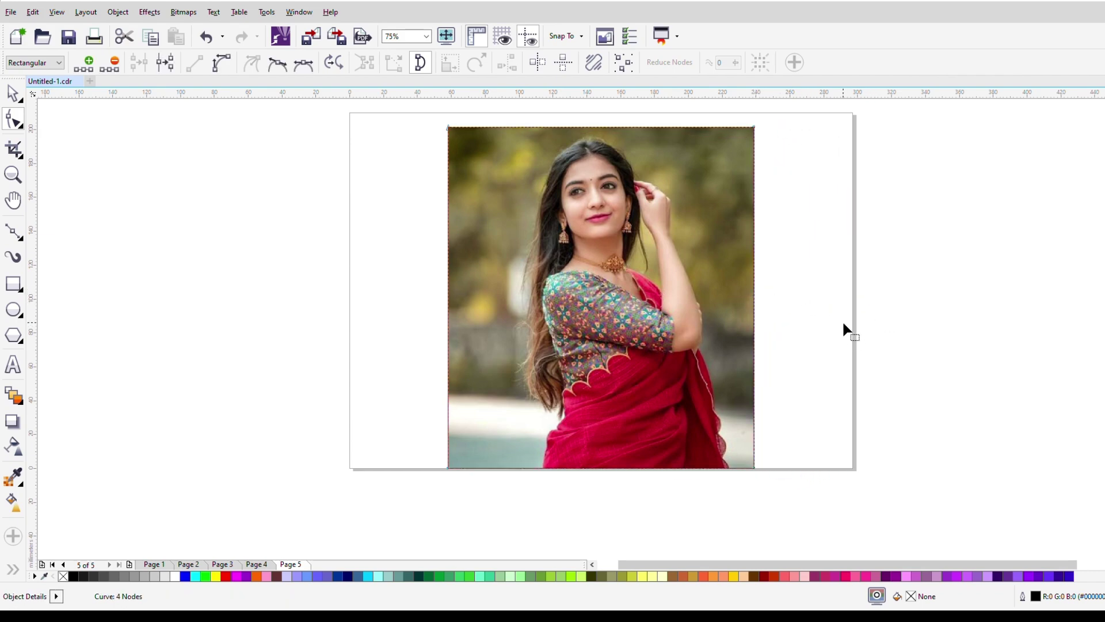
{"action": "left_click", "coordinate": [13, 93]}
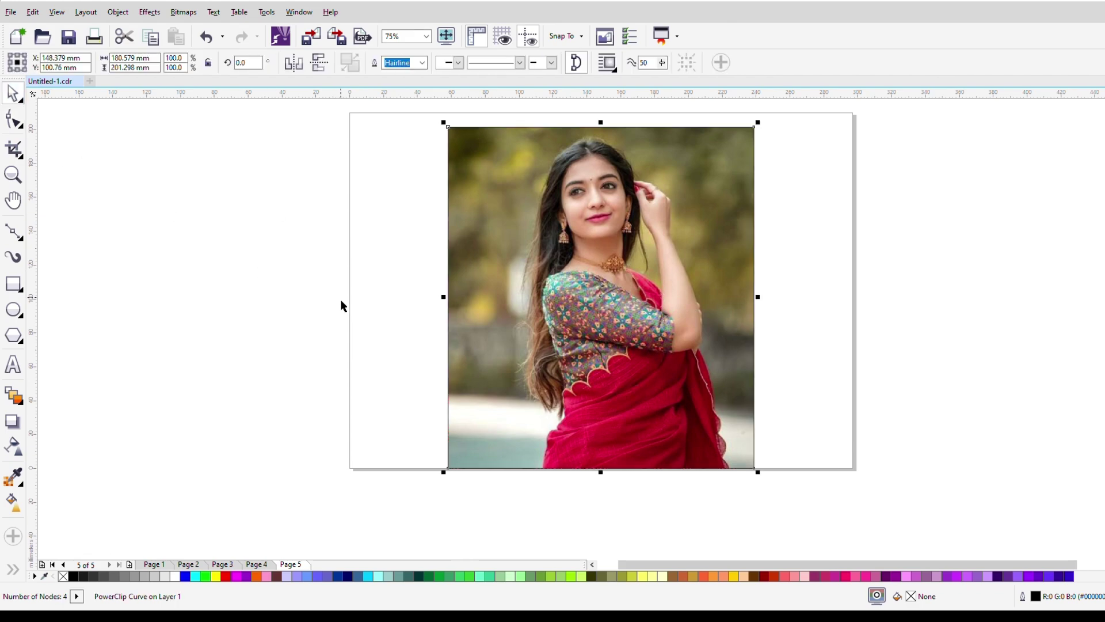
Open the PowerClip contents, bring the hexagon group to the front of the photo and set its outline colour to white
{"action": "left_click", "coordinate": [484, 326], "text": "ctrl"}
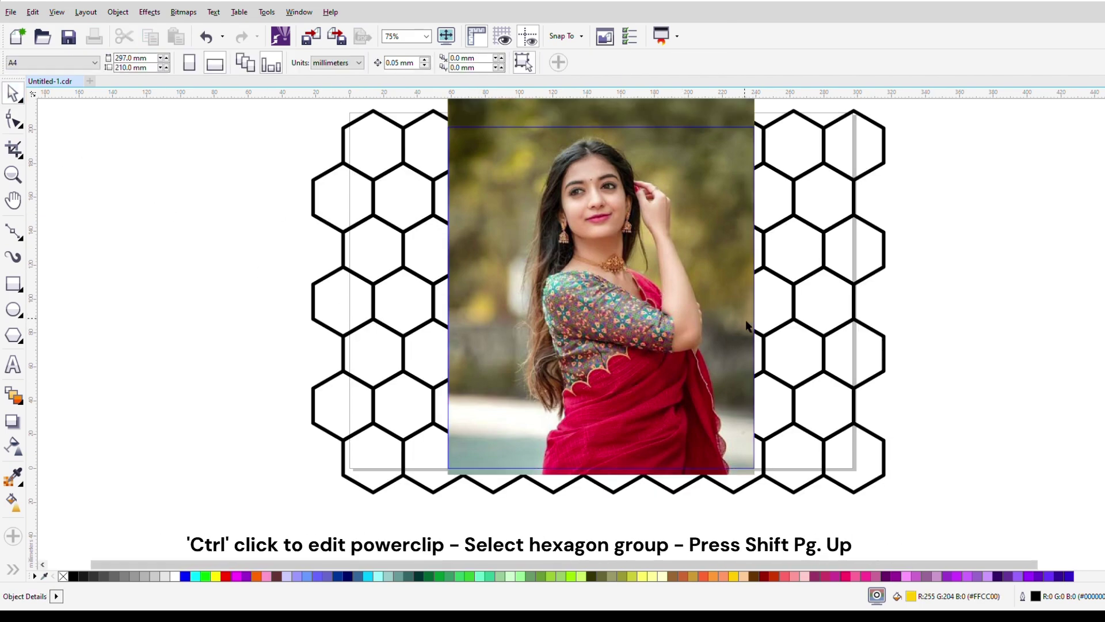
{"action": "left_click", "coordinate": [885, 344]}
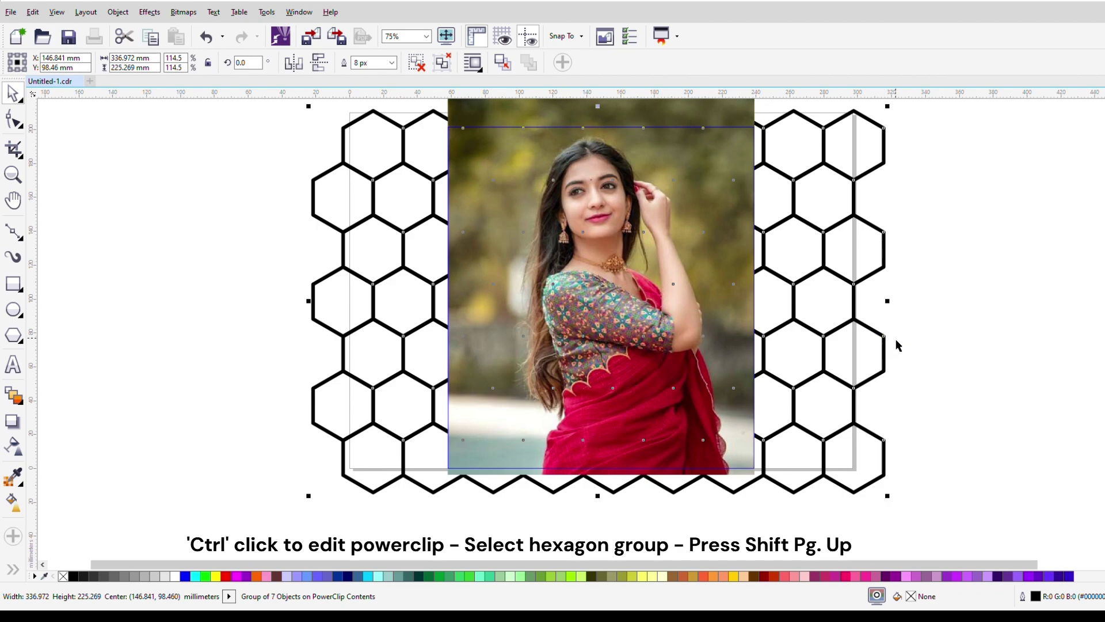
{"action": "key", "text": "shift+Page_Up"}
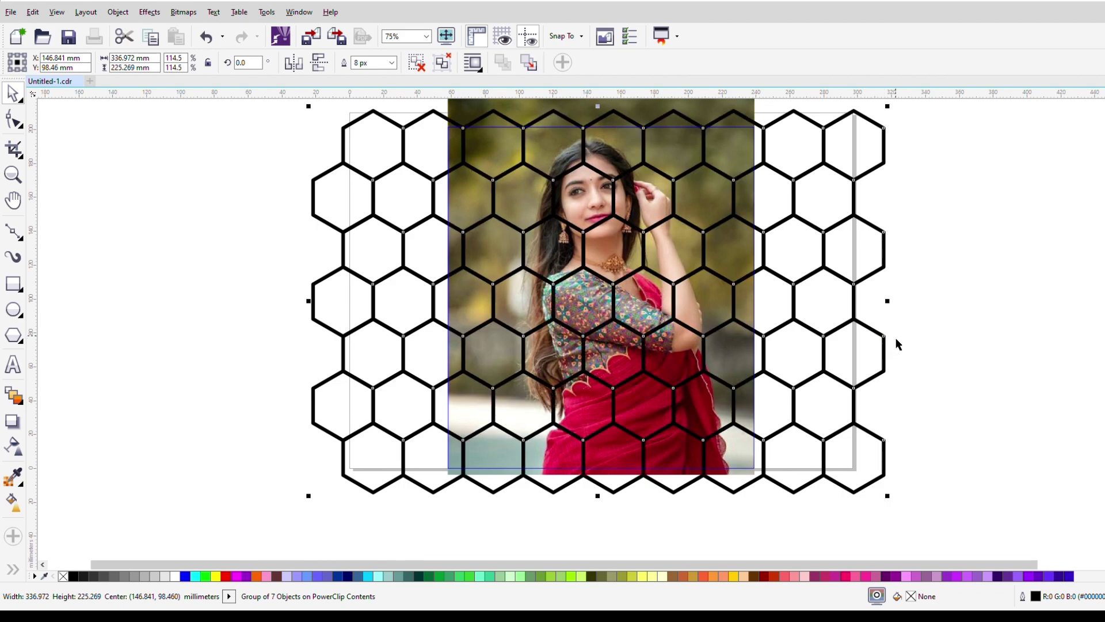
{"action": "right_click", "coordinate": [176, 575]}
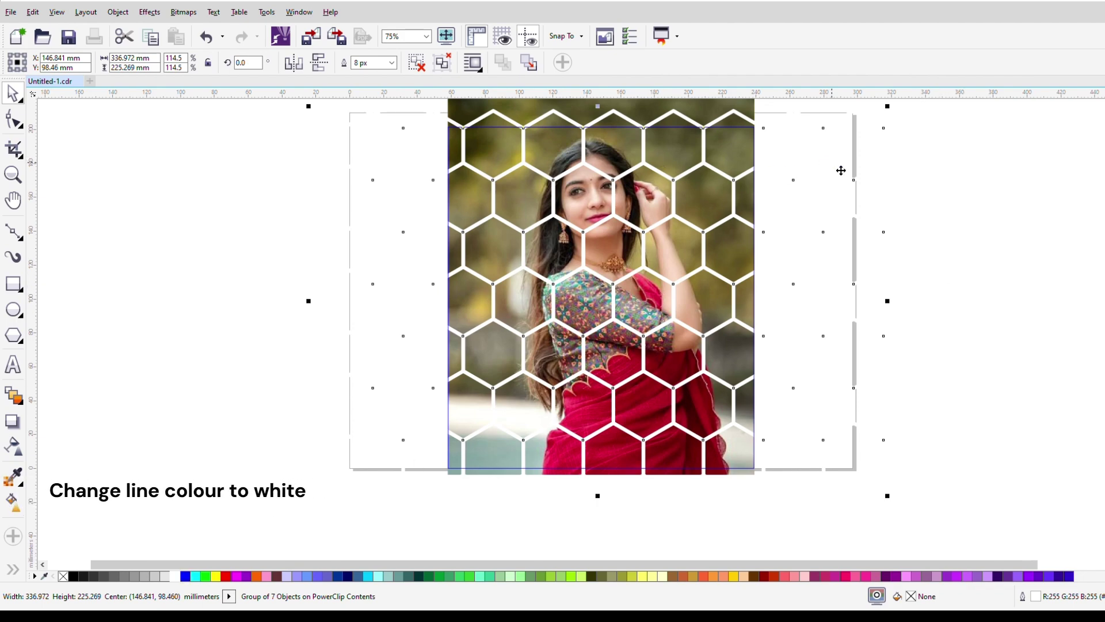
Try enlarging the white hexagon group to about 406 × 272 mm
{"action": "left_click_drag", "start_coordinate": [886, 107], "coordinate": [954, 168]}
{"action": "scroll", "coordinate": [638, 236], "scroll_direction": "down", "scroll_amount": 2}
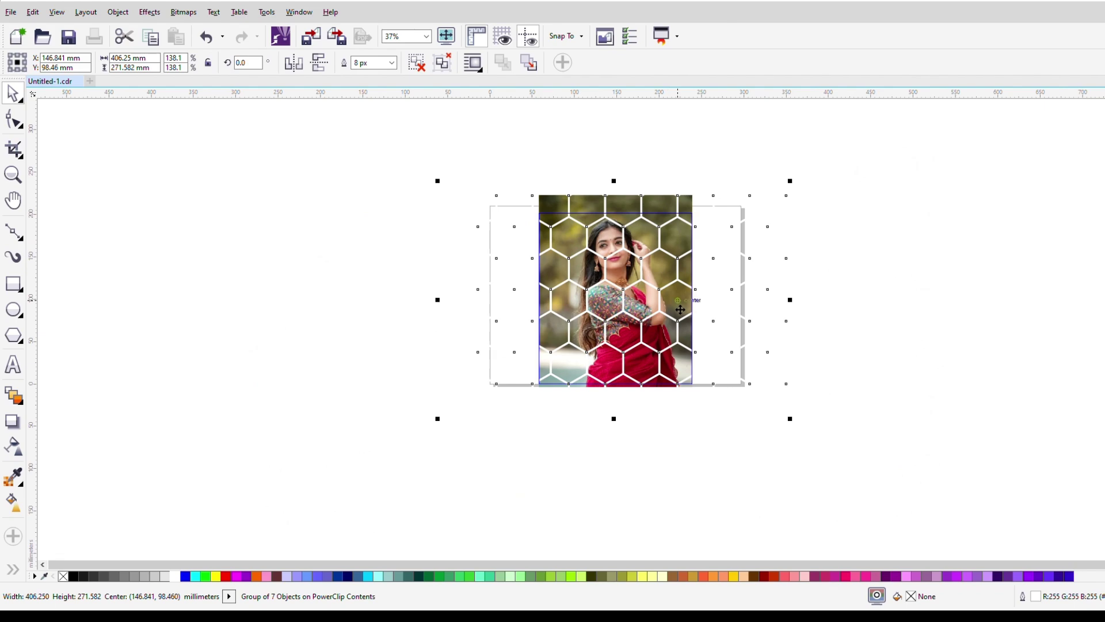
{"action": "scroll", "coordinate": [685, 304], "scroll_direction": "up", "scroll_amount": 2}
{"action": "scroll", "coordinate": [767, 249], "scroll_direction": "down", "scroll_amount": 2}
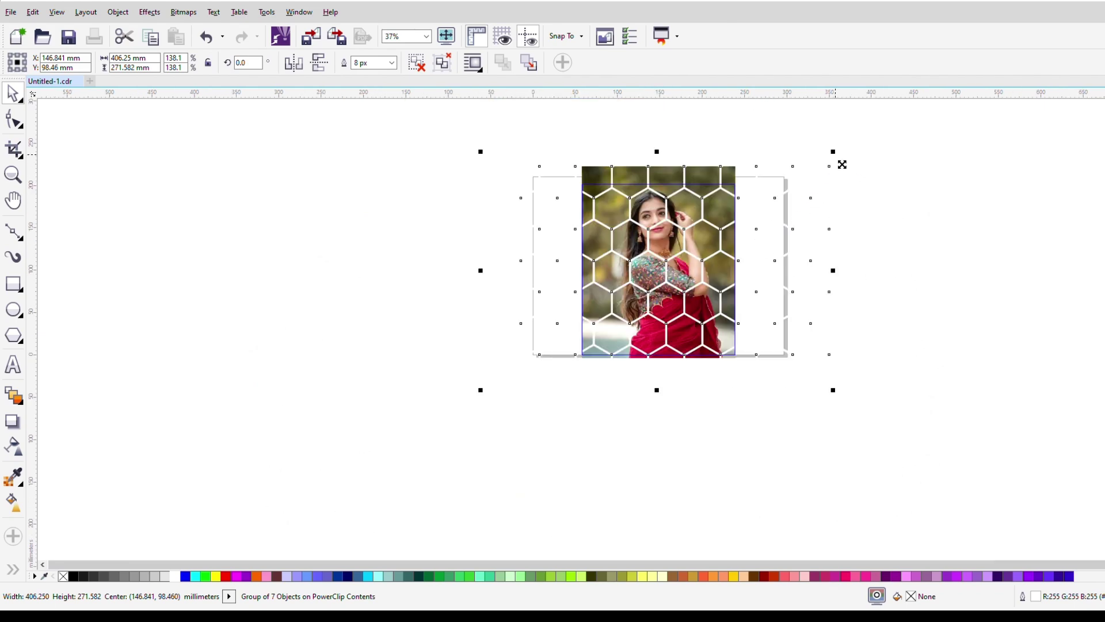
Scale the white hexagon group to about 332 × 222 mm about its centre and finish editing the PowerClip contents
{"action": "left_click_drag", "start_coordinate": [840, 163], "coordinate": [821, 186]}
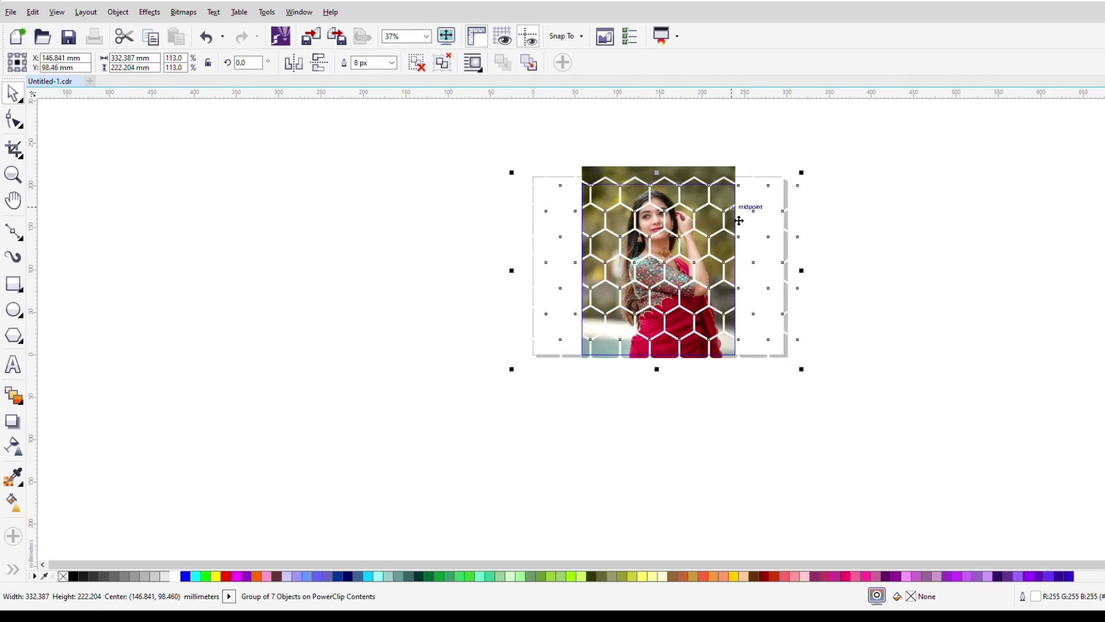
{"action": "scroll", "coordinate": [671, 301], "scroll_direction": "up", "scroll_amount": 2}
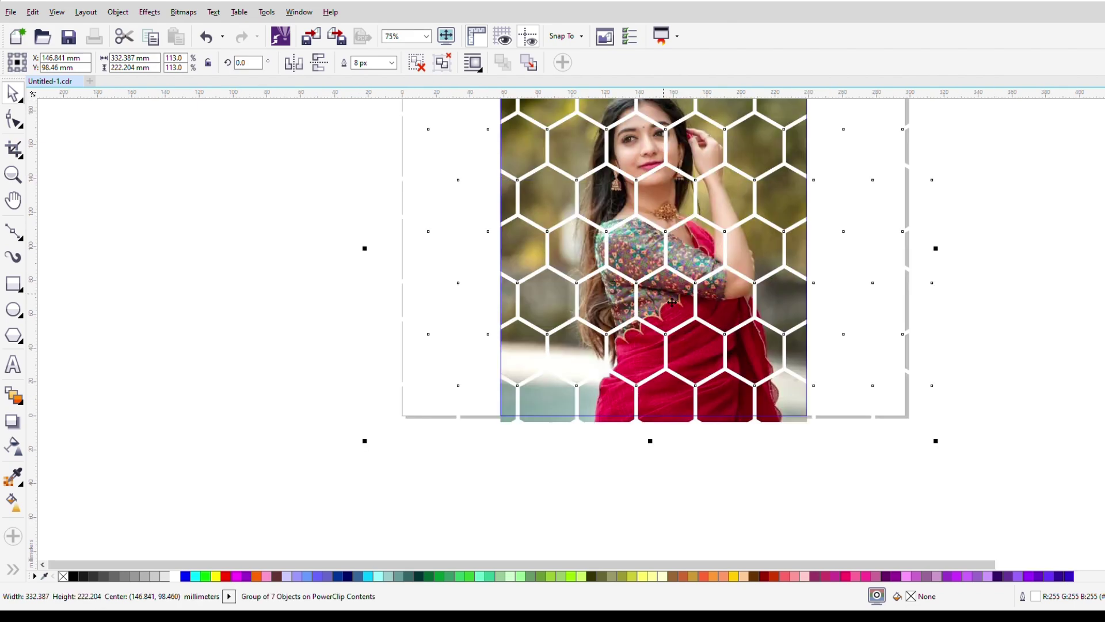
{"action": "scroll", "coordinate": [581, 315], "scroll_direction": "down", "scroll_amount": 2}
{"action": "scroll", "coordinate": [605, 229], "scroll_direction": "up", "scroll_amount": 2}
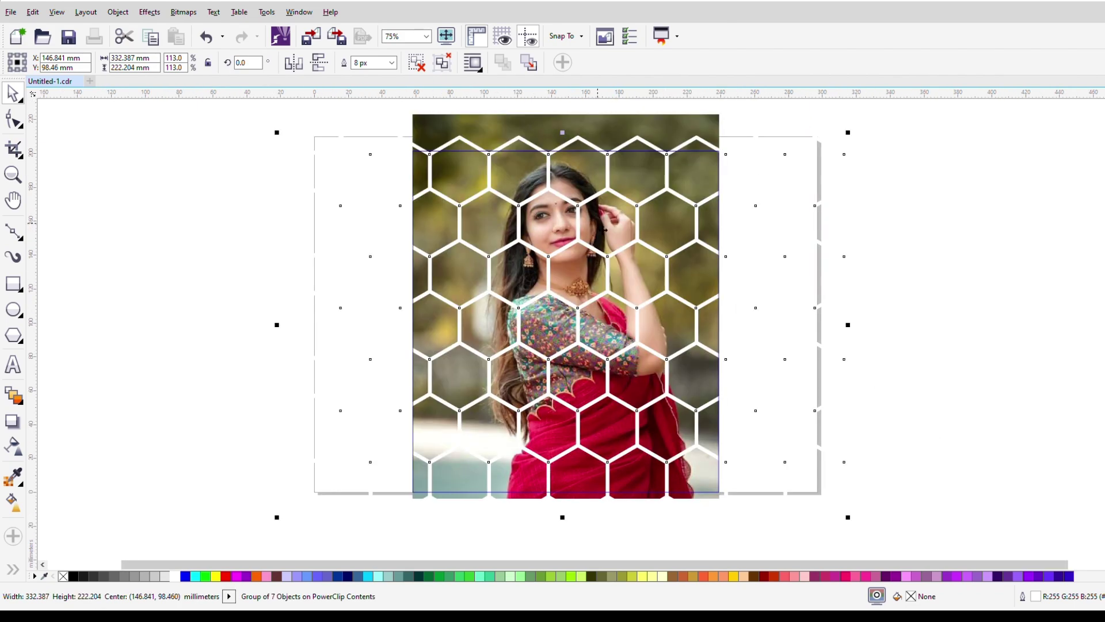
{"action": "left_click", "coordinate": [924, 202], "text": "ctrl"}
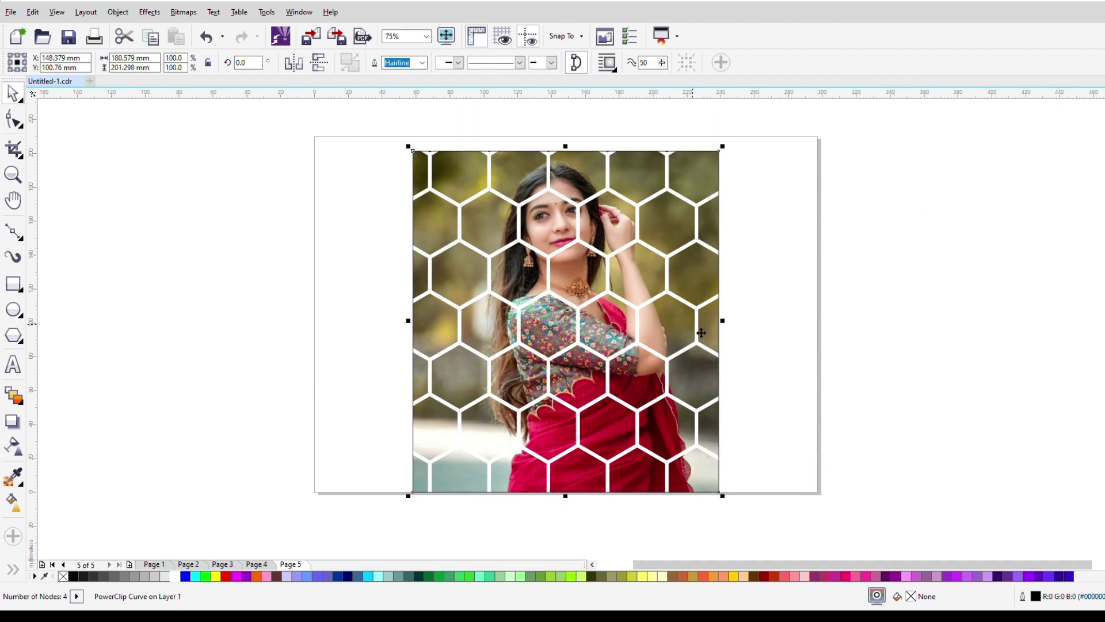
Move the PowerClip photo up by about 7 mm and remove the outline from its frame
{"action": "left_click", "coordinate": [807, 319]}
{"action": "left_click_drag", "start_coordinate": [688, 353], "coordinate": [689, 340]}
{"action": "left_click", "coordinate": [931, 314]}
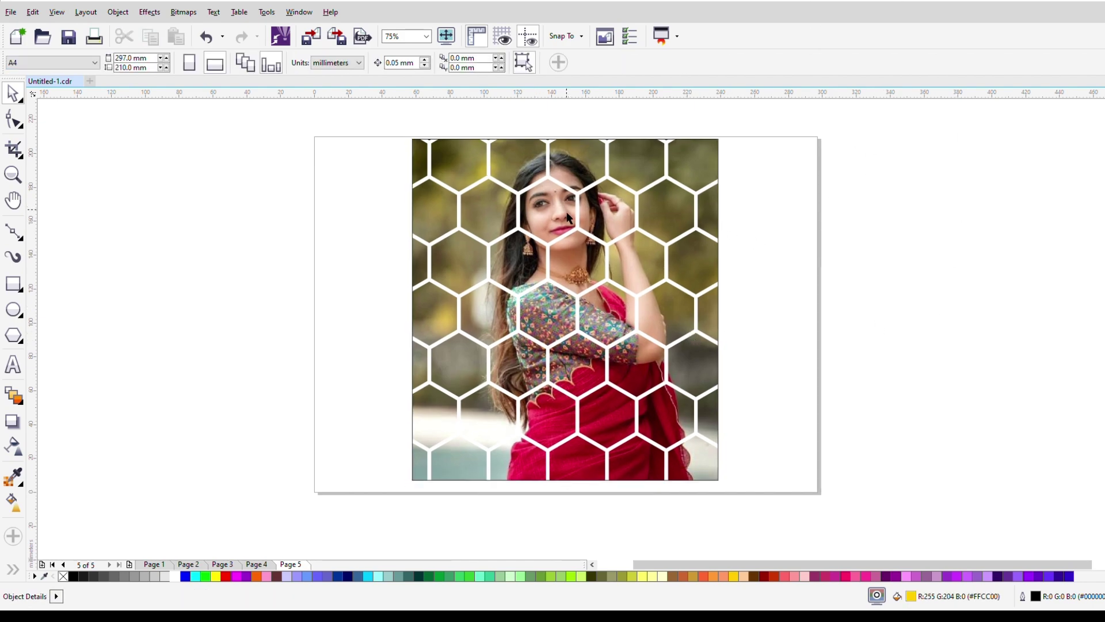
{"action": "scroll", "coordinate": [568, 217], "scroll_direction": "up", "scroll_amount": 1}
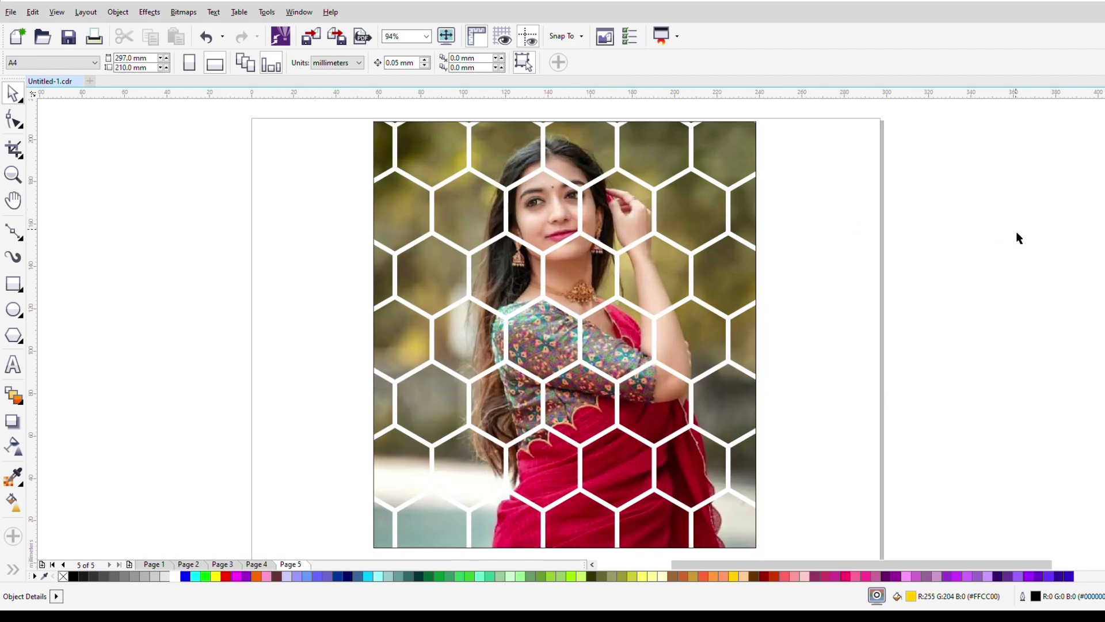
{"action": "left_click", "coordinate": [727, 382]}
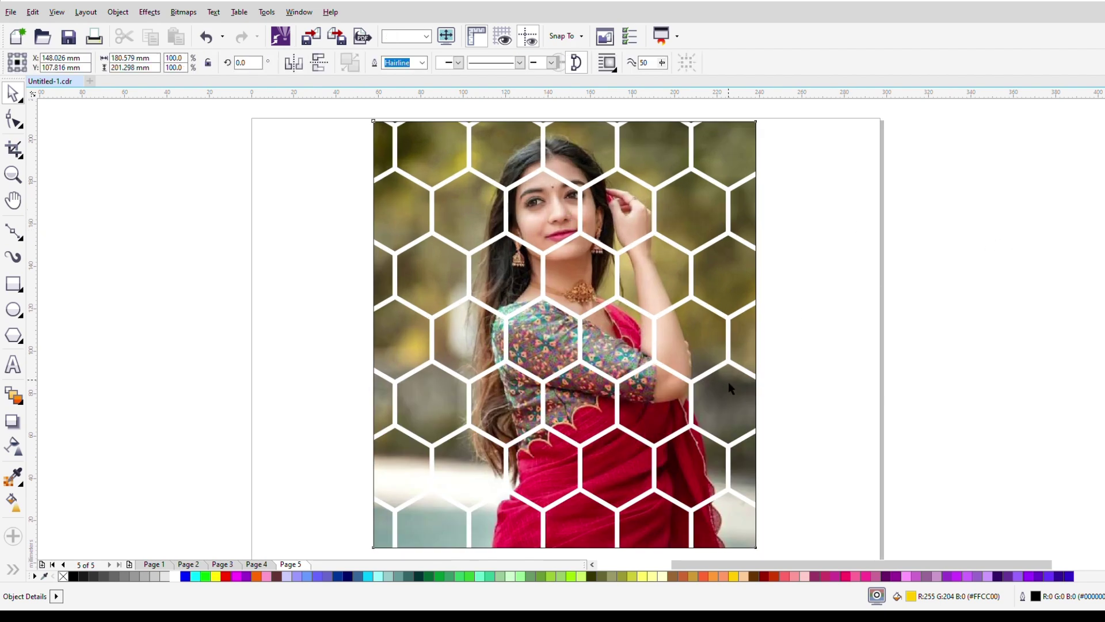
{"action": "right_click", "coordinate": [63, 576]}
{"action": "left_click", "coordinate": [212, 358]}
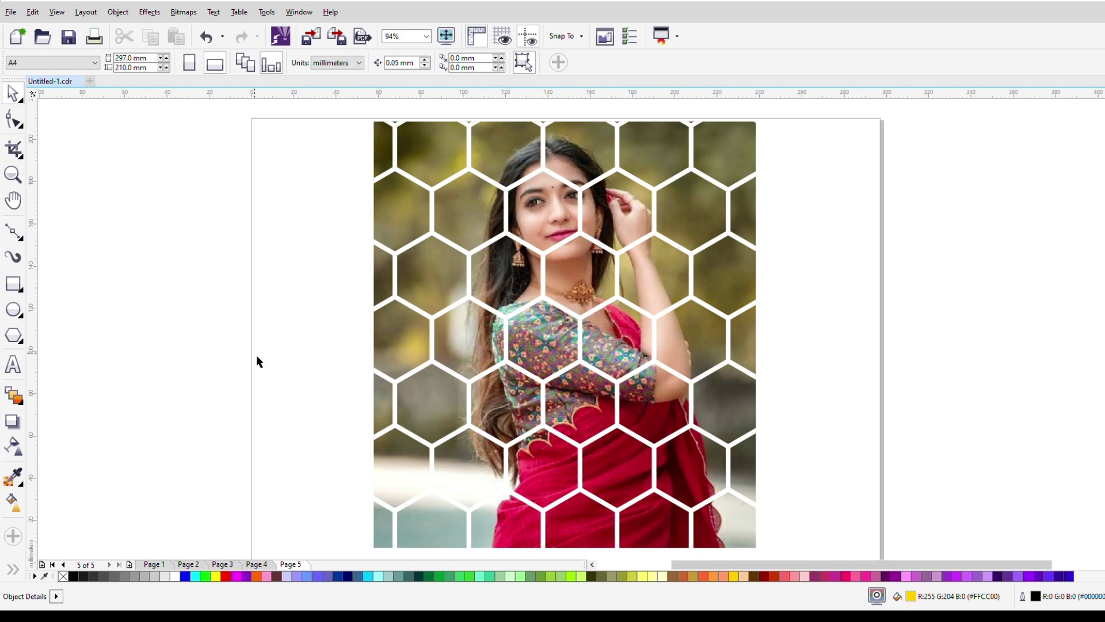